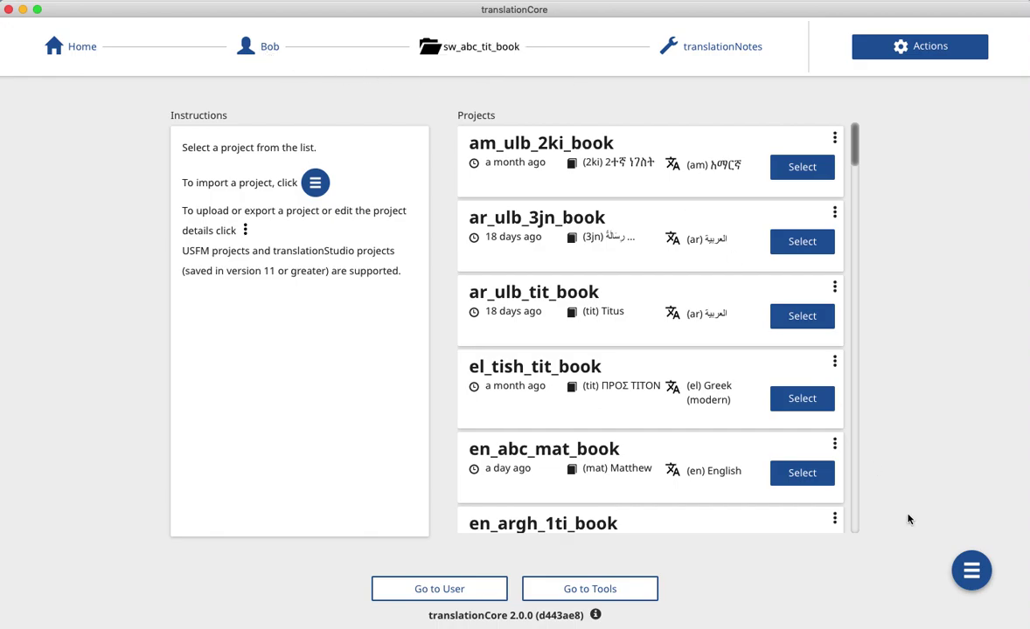
left_click(971, 569)
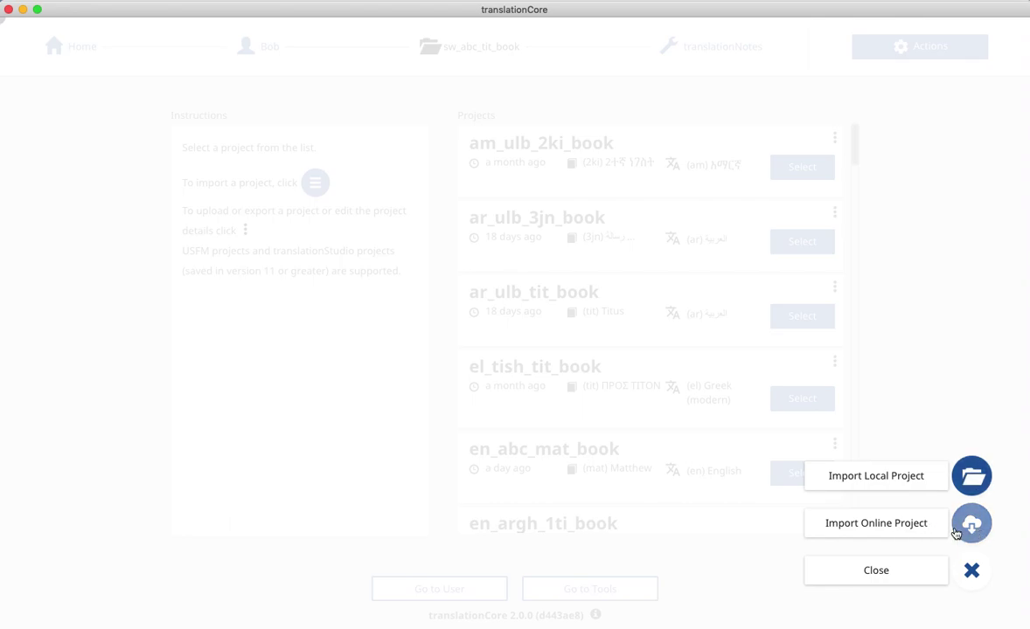
left_click(974, 573)
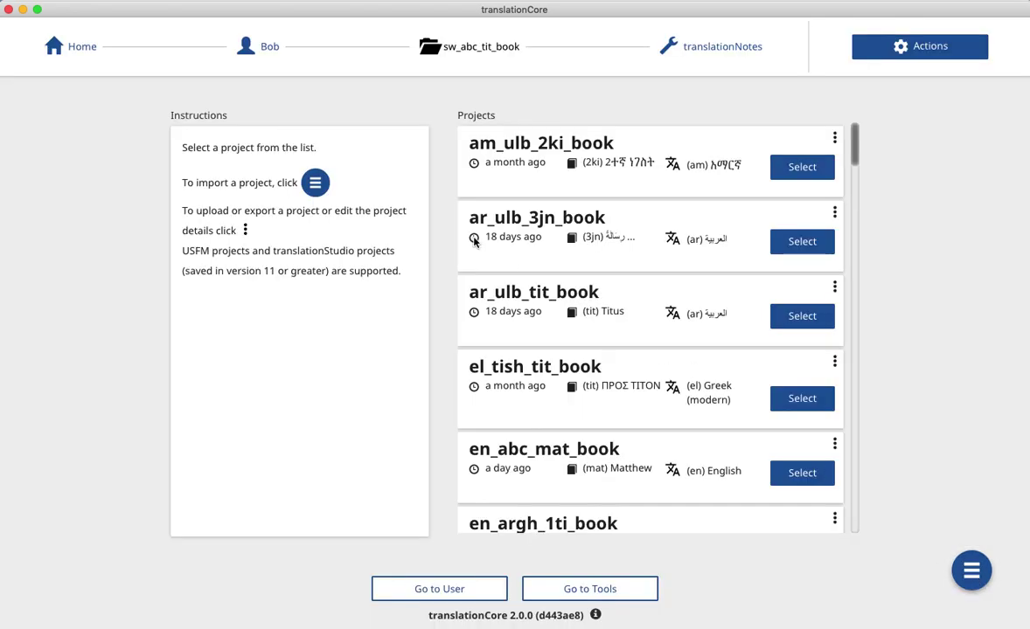
Expand the Culture, Figures of Speech and Grammar categories of translationNotes and launch the tool with English as the gateway language
left_click(723, 55)
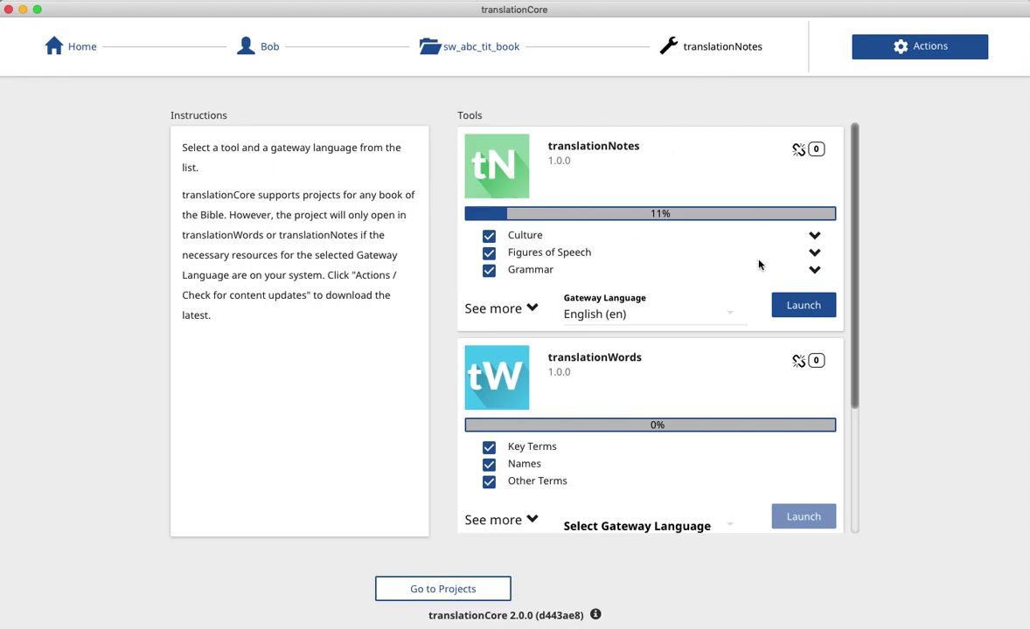
left_click(812, 238)
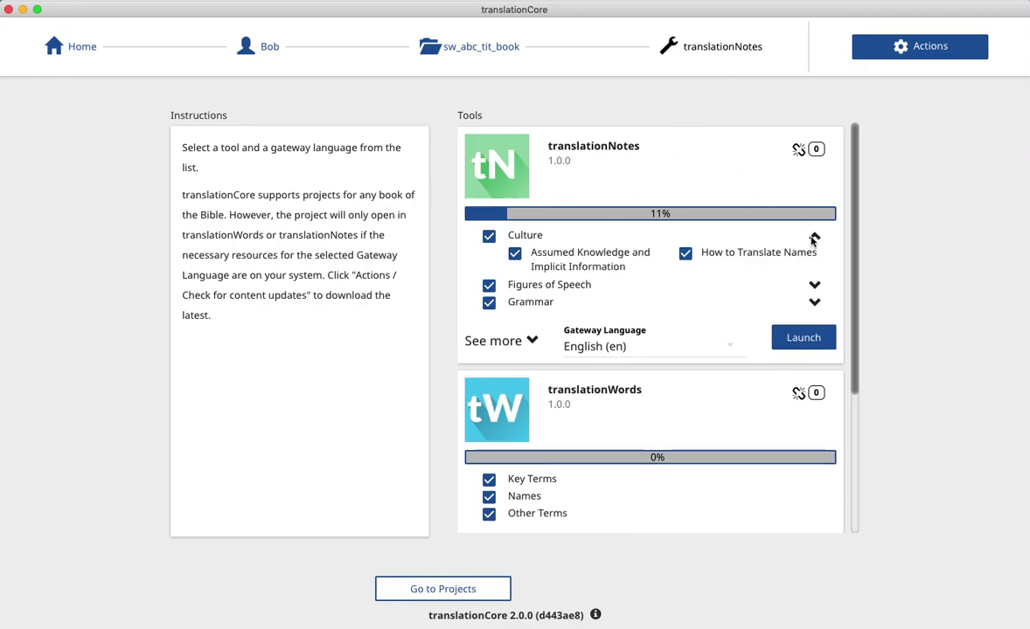
left_click(814, 287)
left_click(814, 386)
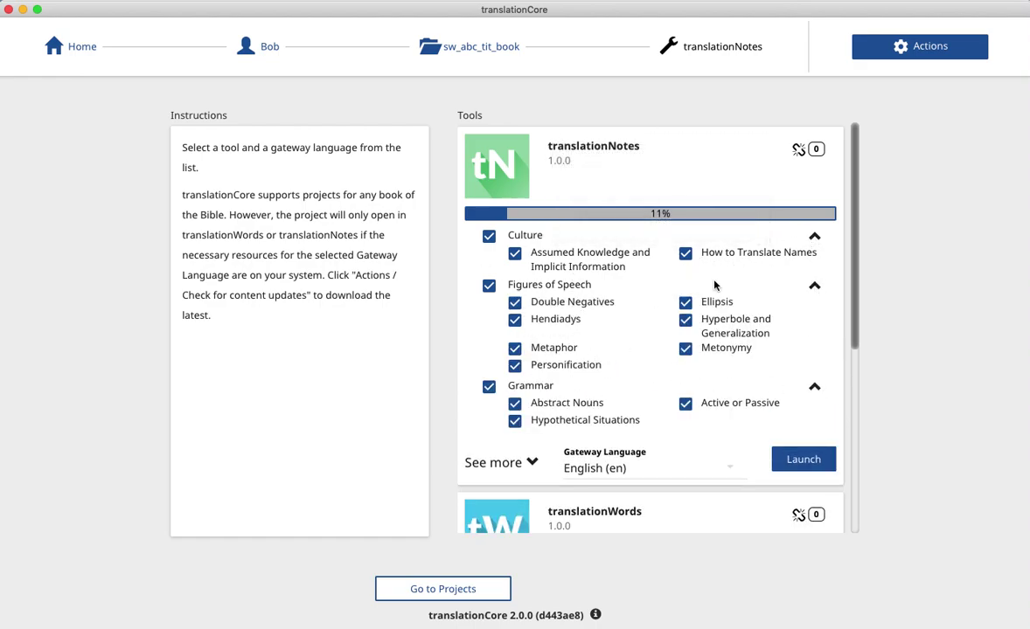
left_click(786, 461)
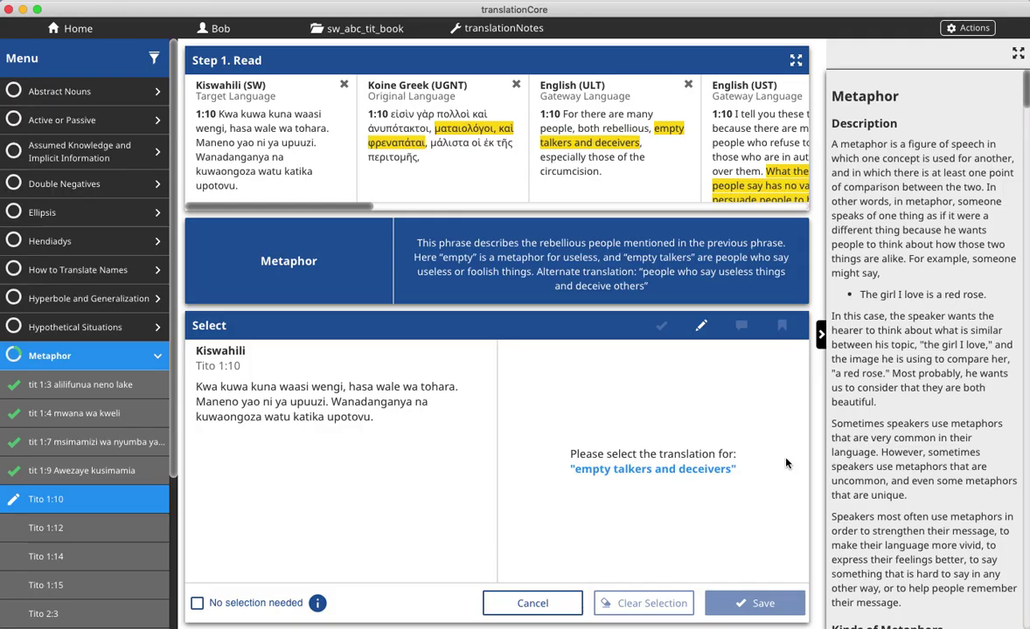
Look through the list of translationNotes checks and read the Metaphor article in the enlarged translationHelps view
scroll(138, 402, "down", 4)
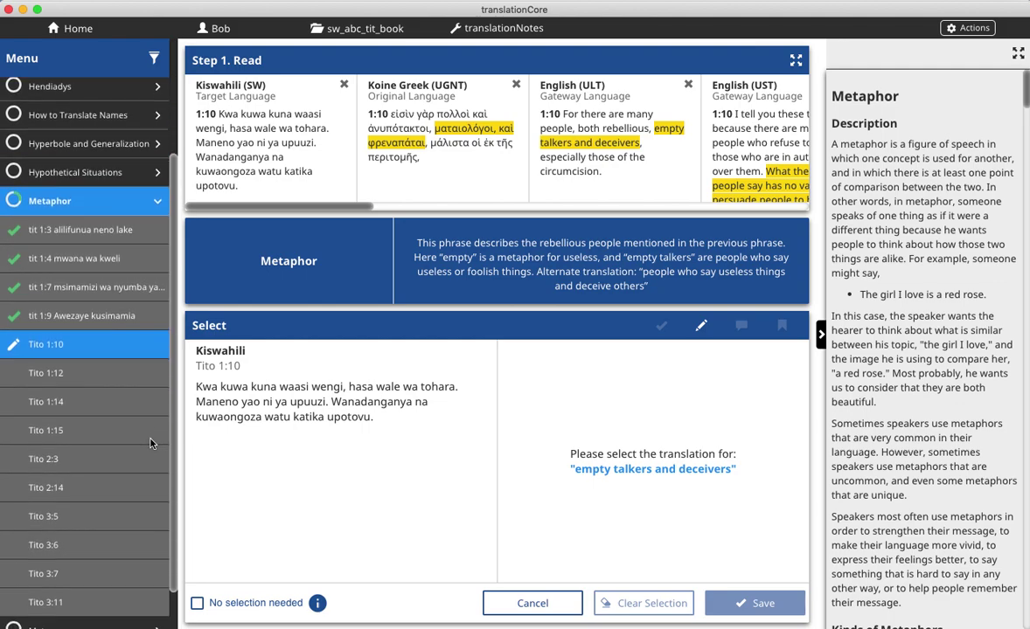
scroll(92, 100, "up", 4)
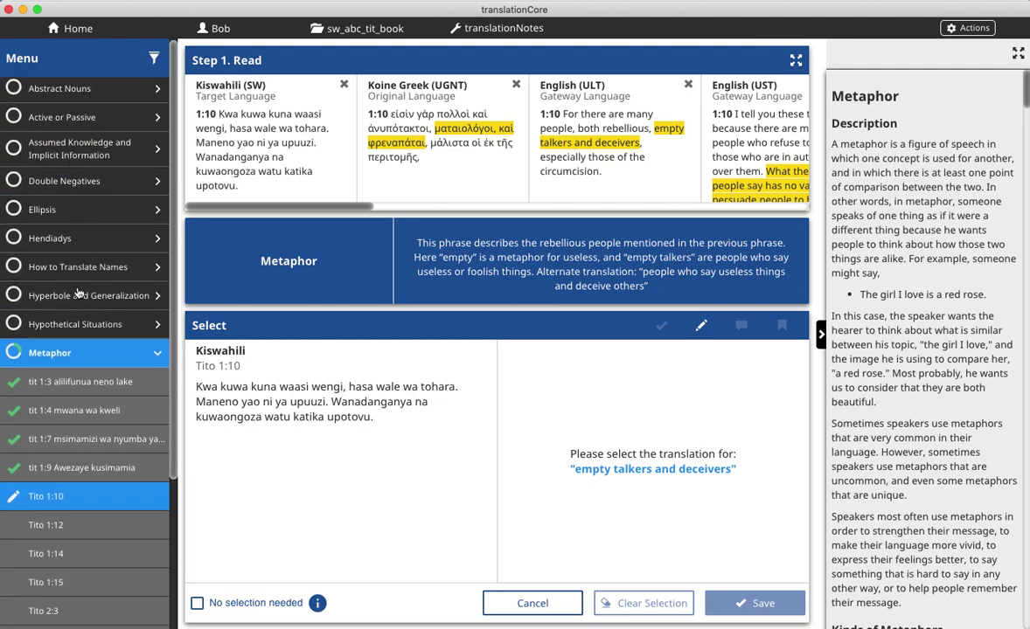
scroll(79, 297, "down", 5)
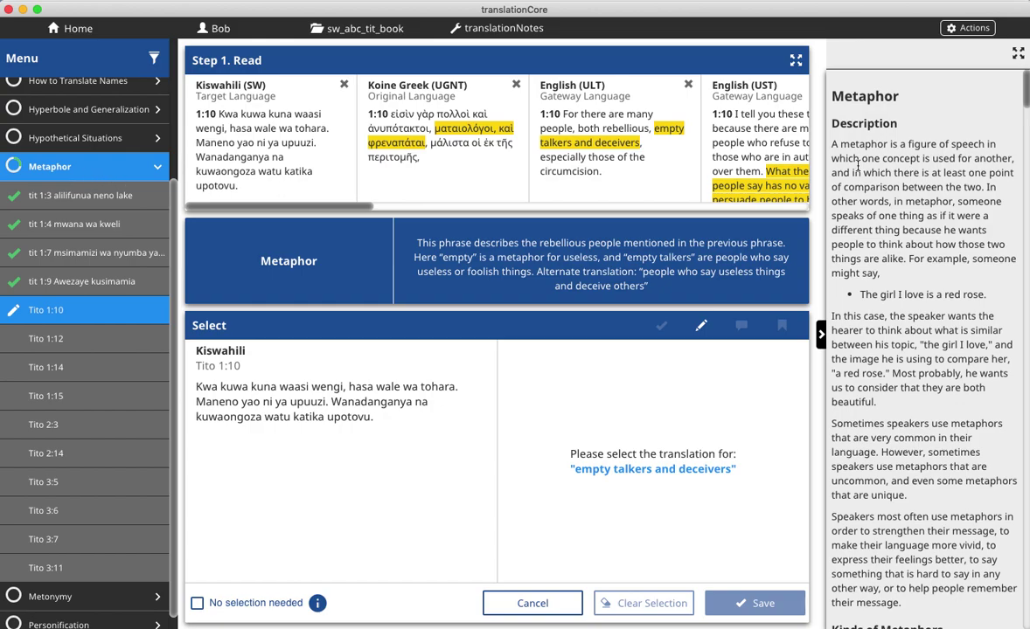
left_click(1017, 53)
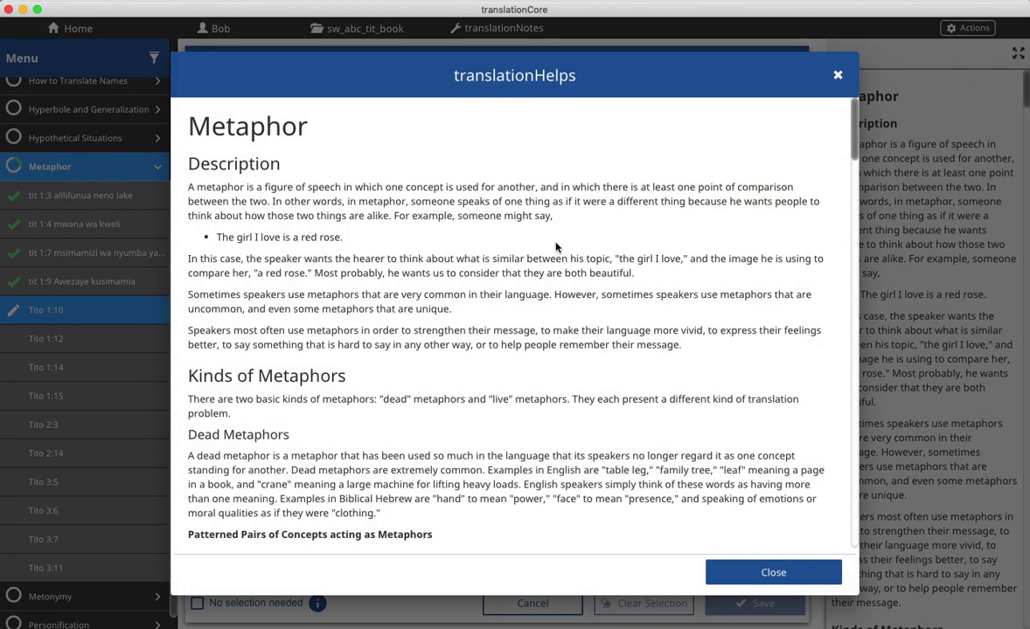
scroll(489, 442, "down", 10)
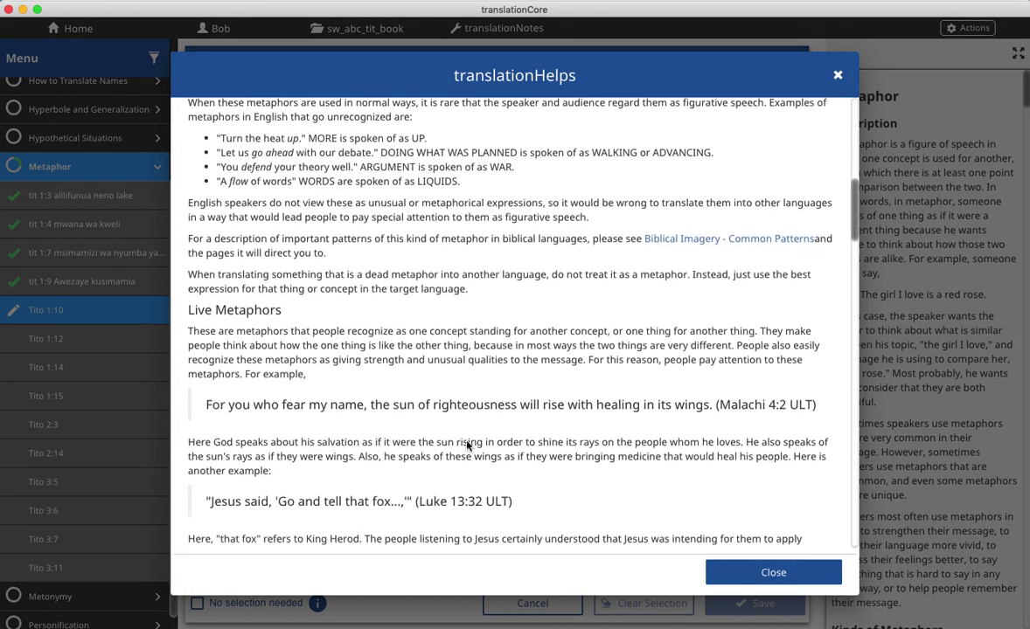
scroll(469, 445, "down", 15)
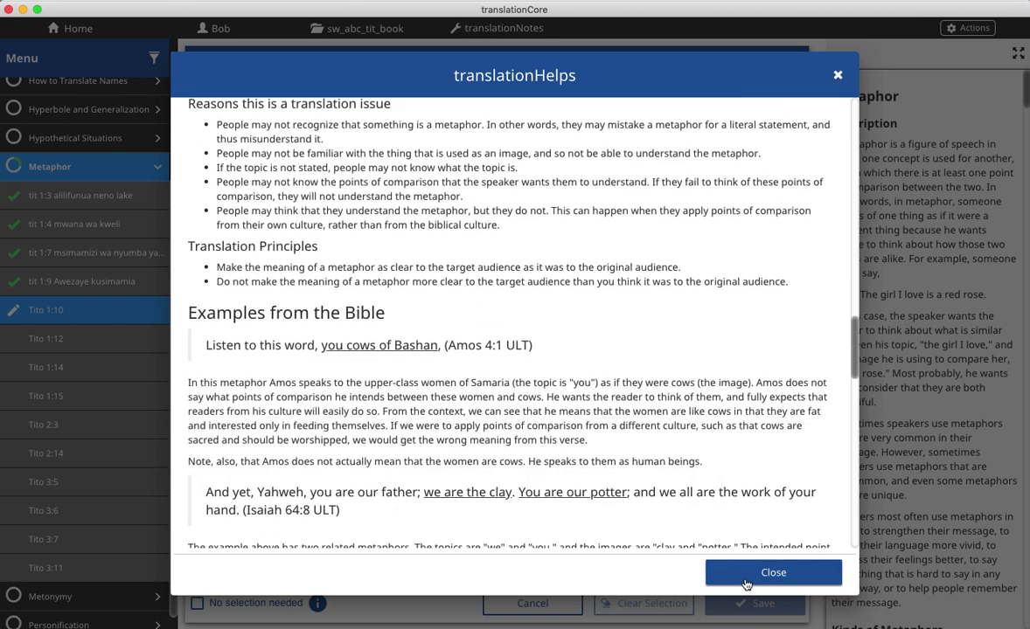
left_click(745, 576)
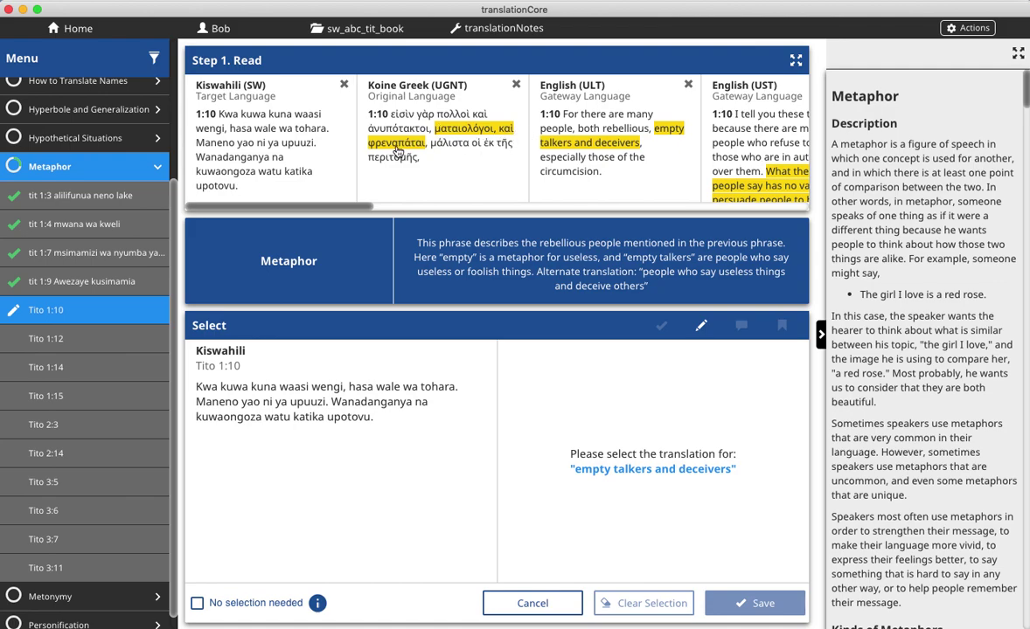
Compare the reference texts, select "Wanadanganya na kuwaongoza watu katika upotovu" as the translation of "empty talkers and deceivers" in Tito 1:10, and save and continue
scroll(405, 152, "right", 5)
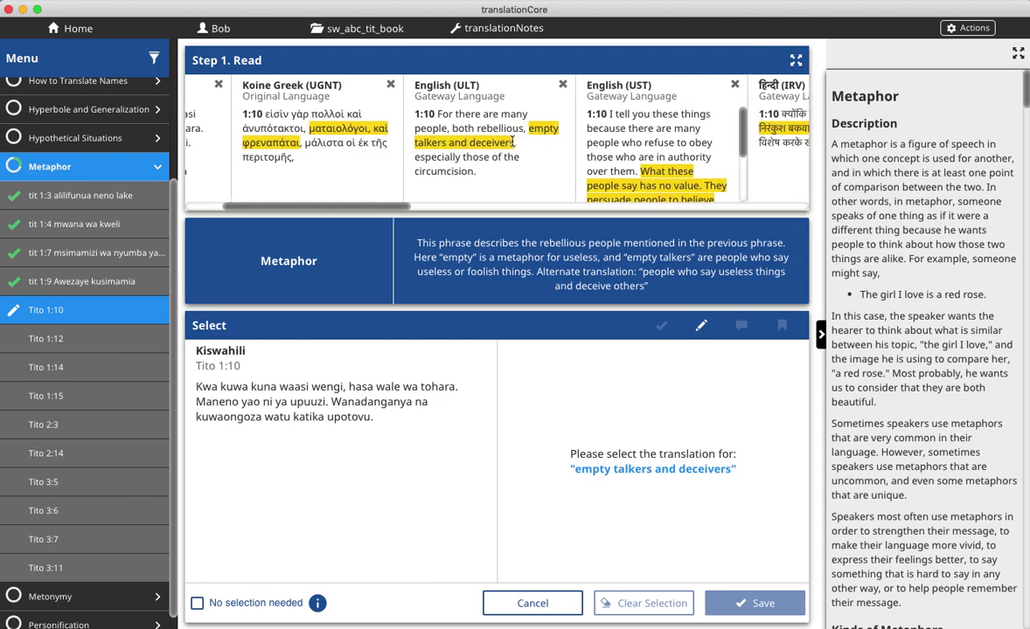
scroll(484, 129, "right", 3)
scroll(583, 158, "down", 3)
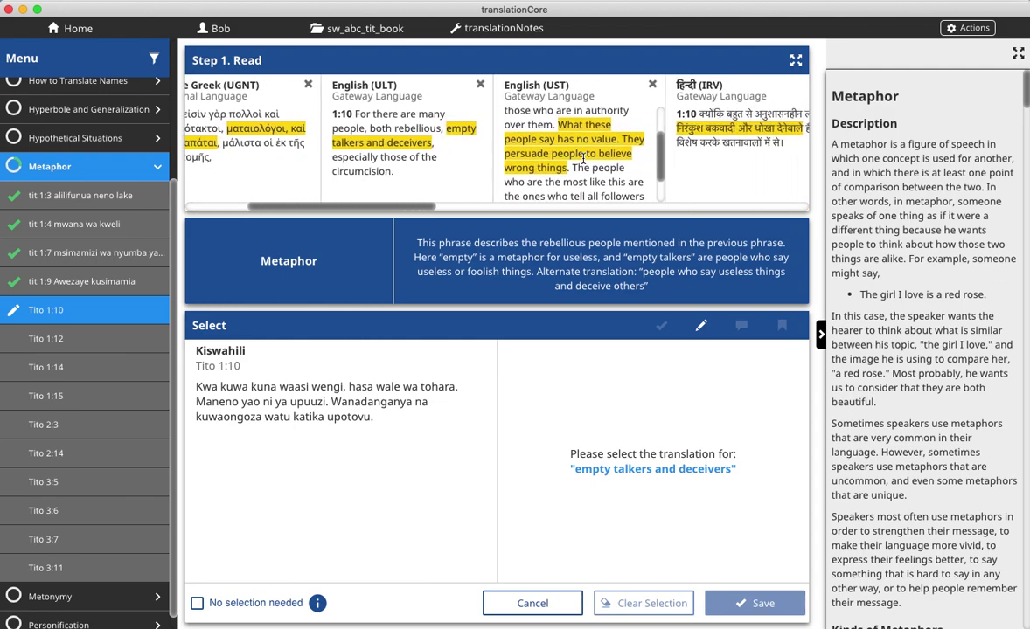
scroll(583, 158, "right", 20)
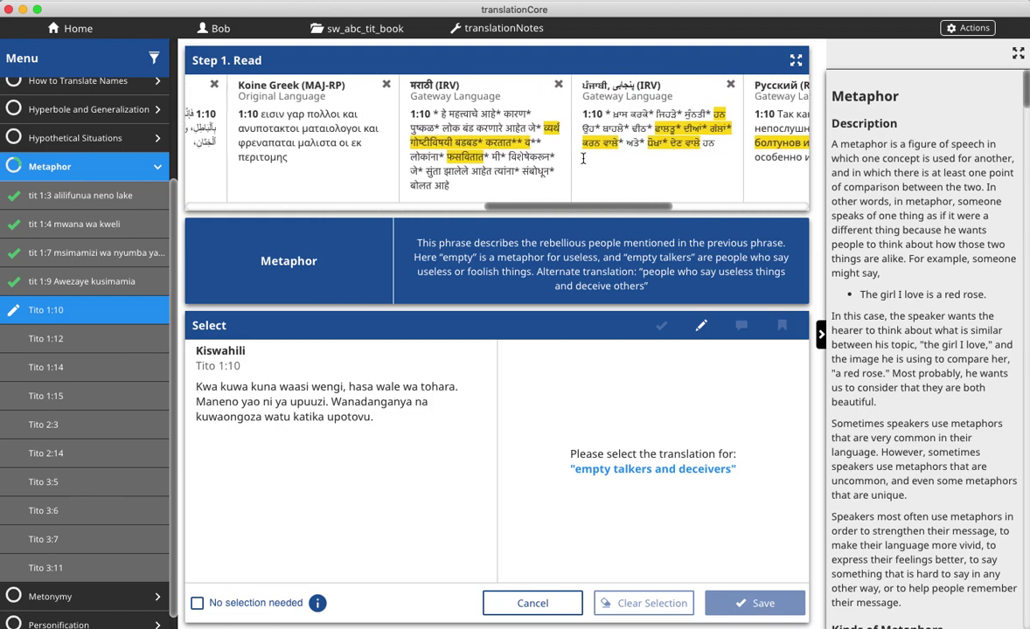
scroll(583, 159, "right", 5)
scroll(743, 149, "right", 3)
scroll(686, 136, "left", 20)
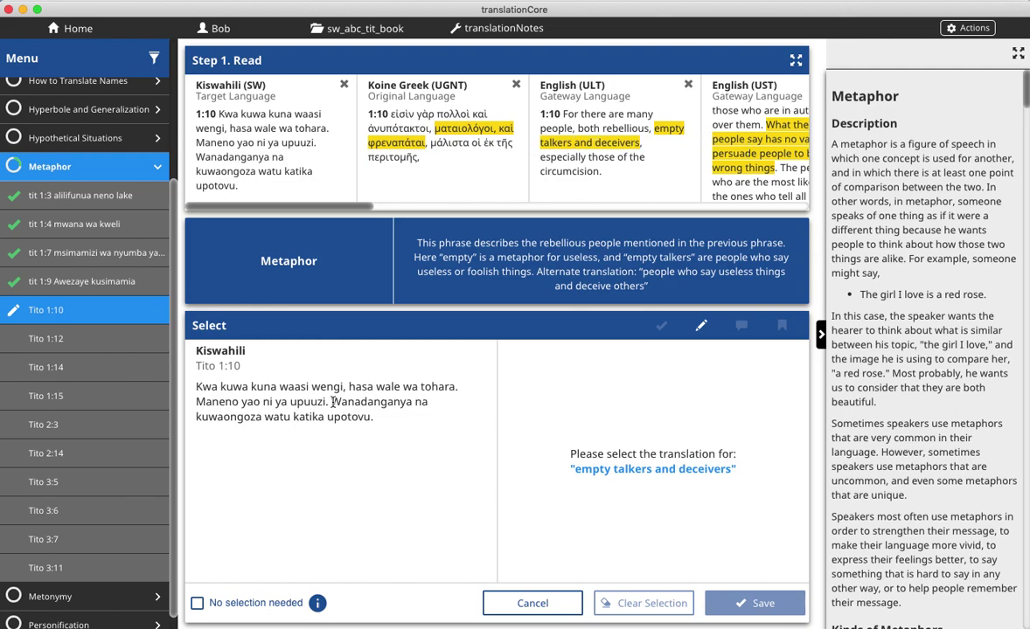
left_click_drag(332, 402, 369, 422)
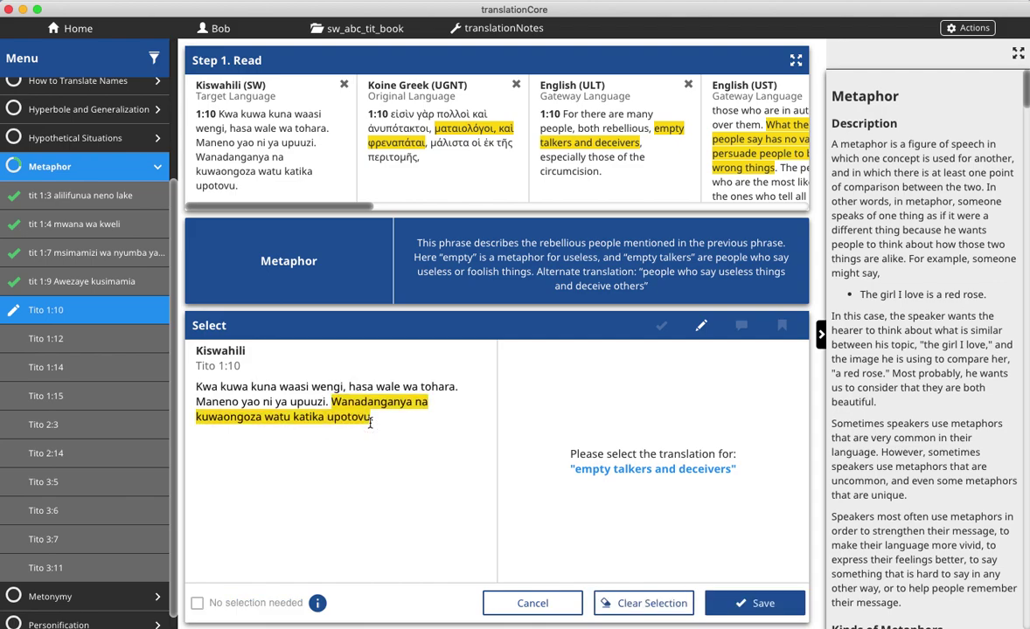
left_click(739, 603)
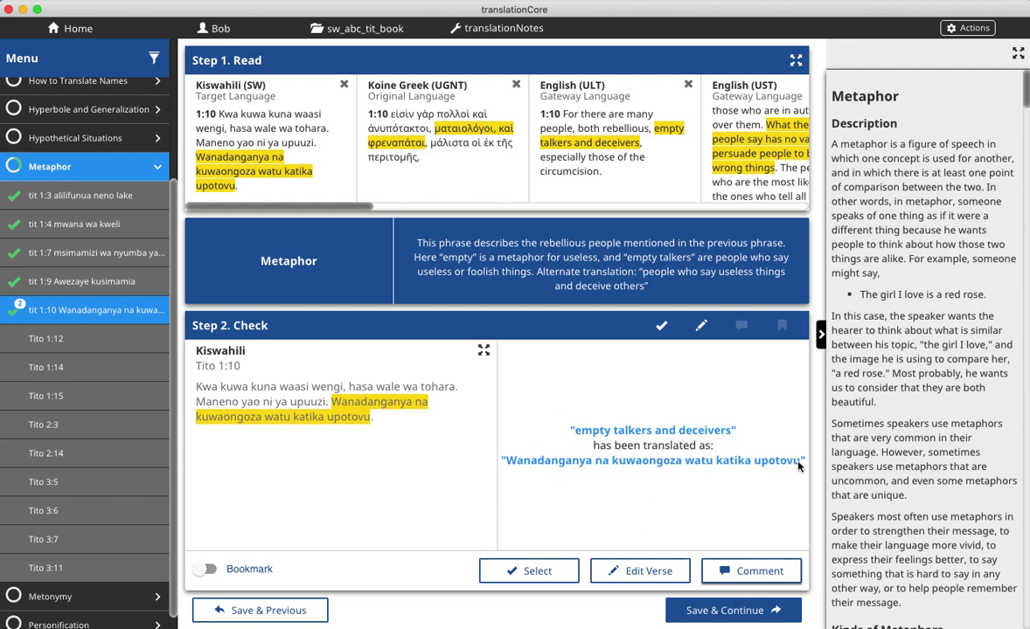
left_click(715, 612)
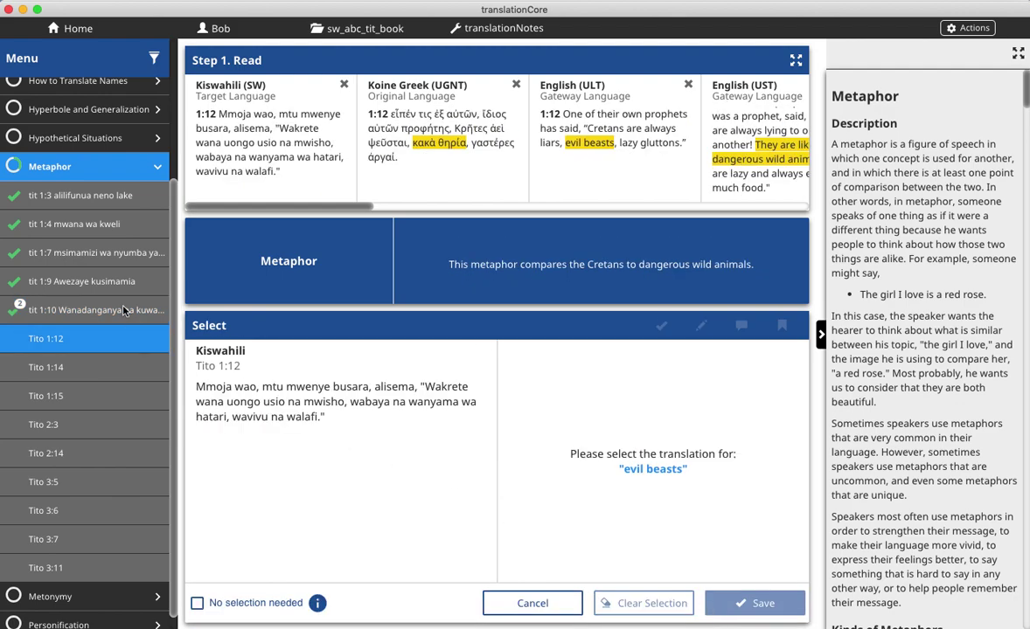
In the Metonymy check for Tito 1:10, select "wale wa tohara" as the translation of "those of the circumcision" and save and continue
scroll(56, 476, "down", 1)
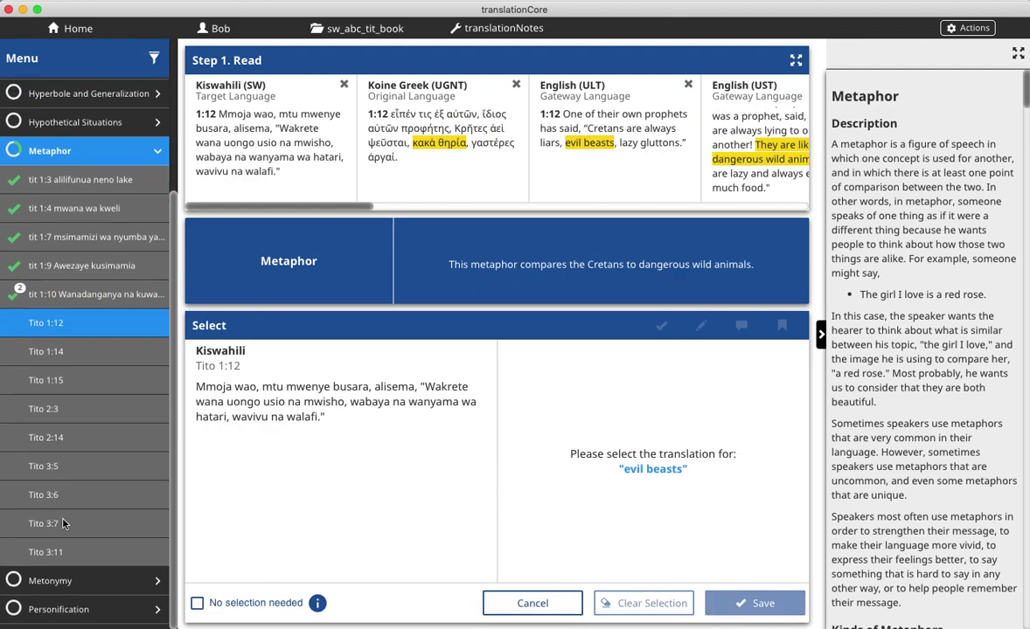
left_click(77, 589)
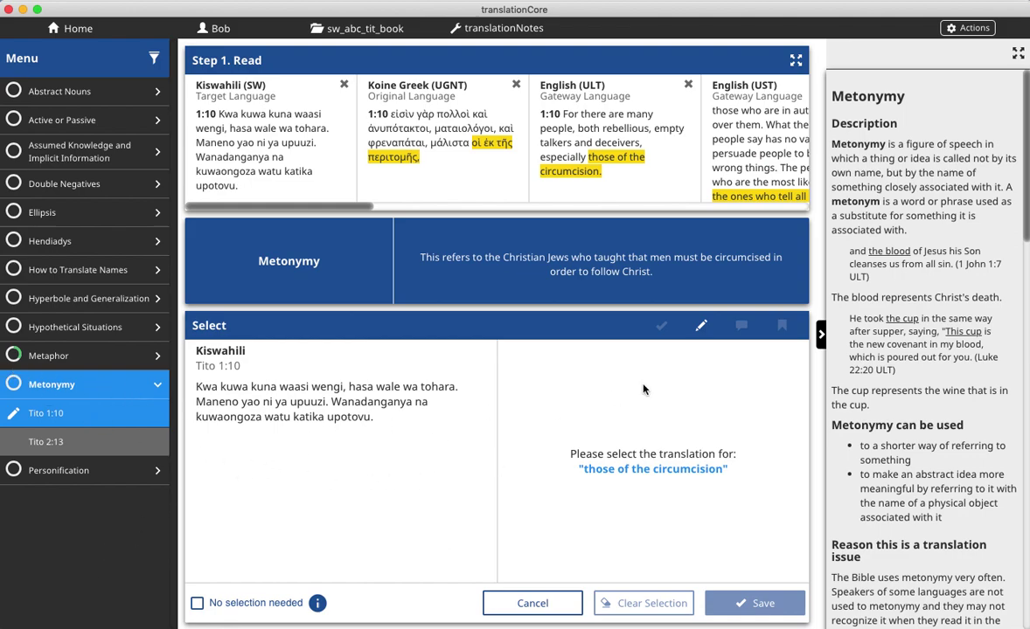
scroll(903, 418, "down", 10)
scroll(903, 418, "up", 15)
left_click_drag(379, 389, 453, 388)
left_click(732, 605)
left_click(730, 608)
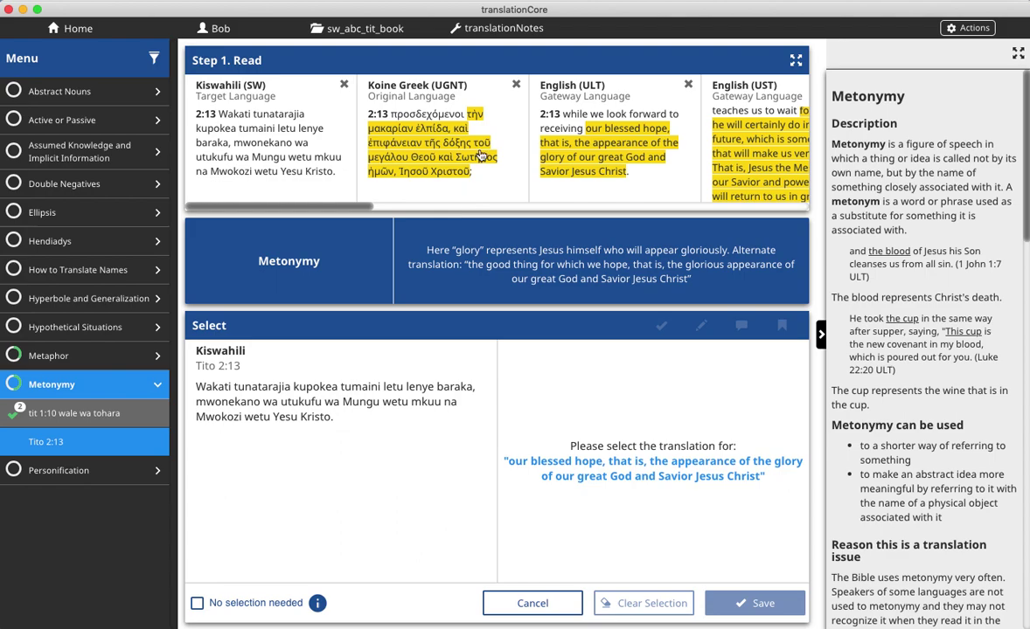
Return to the tool list, launch Word Alignment with English as the gateway language, and dismiss the invalidated-alignments alert
left_click(504, 37)
scroll(596, 470, "down", 1)
scroll(597, 470, "down", 3)
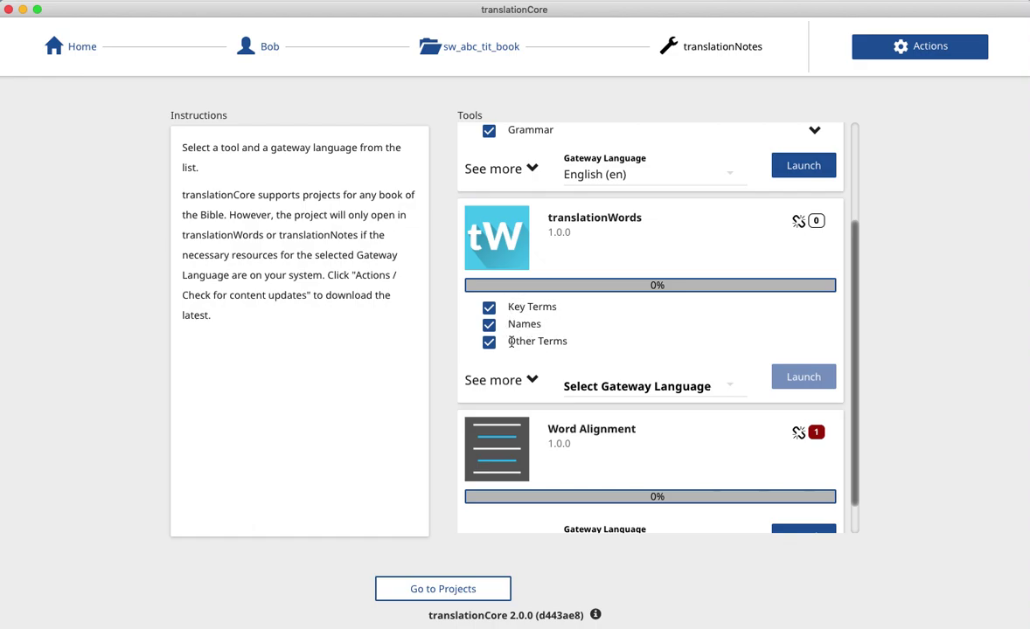
scroll(568, 382, "down", 1)
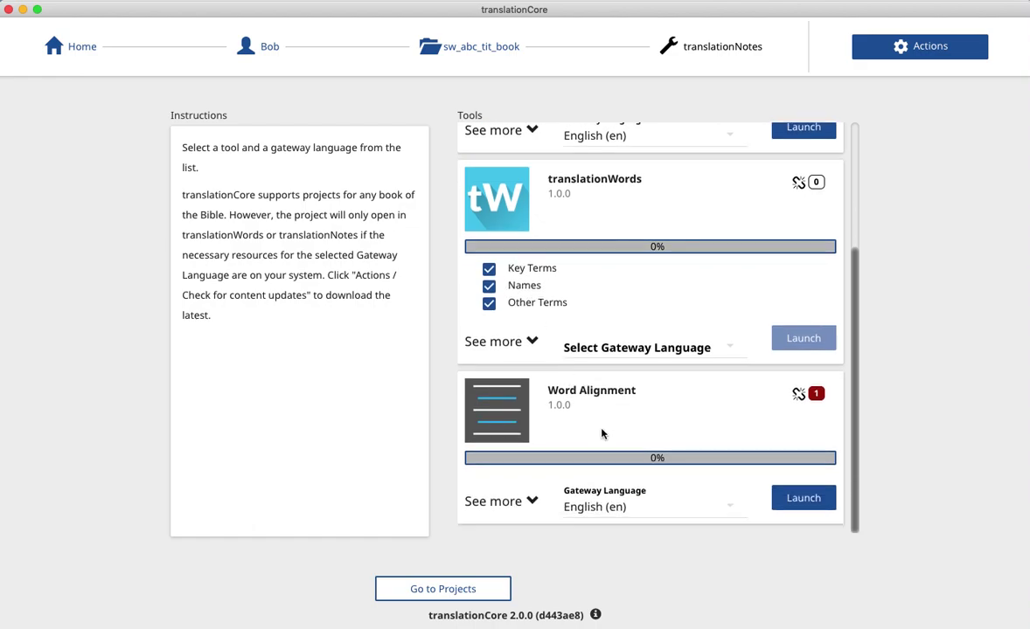
left_click(804, 499)
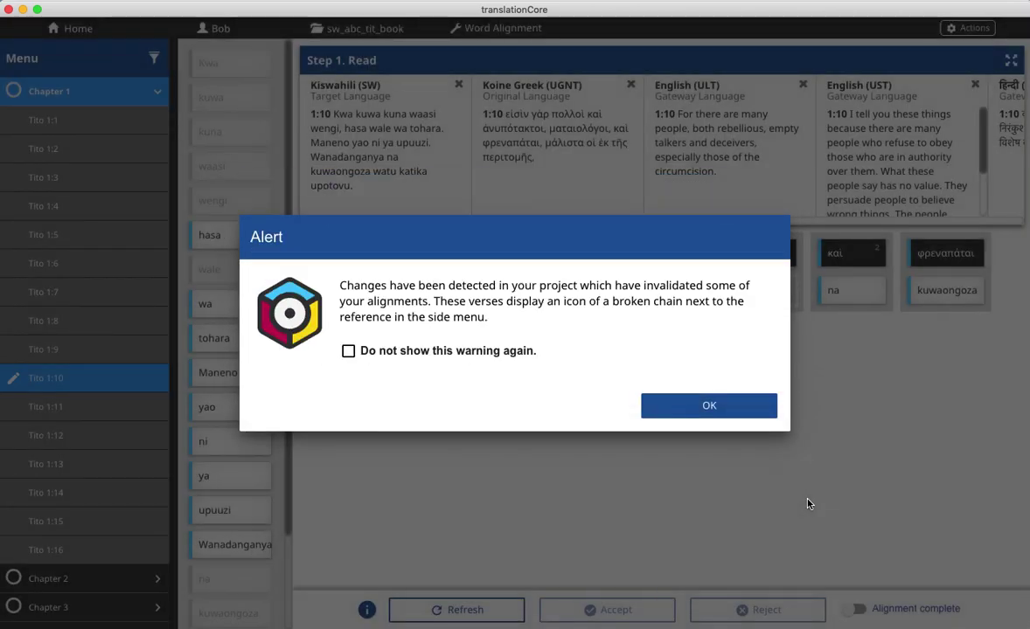
left_click(709, 406)
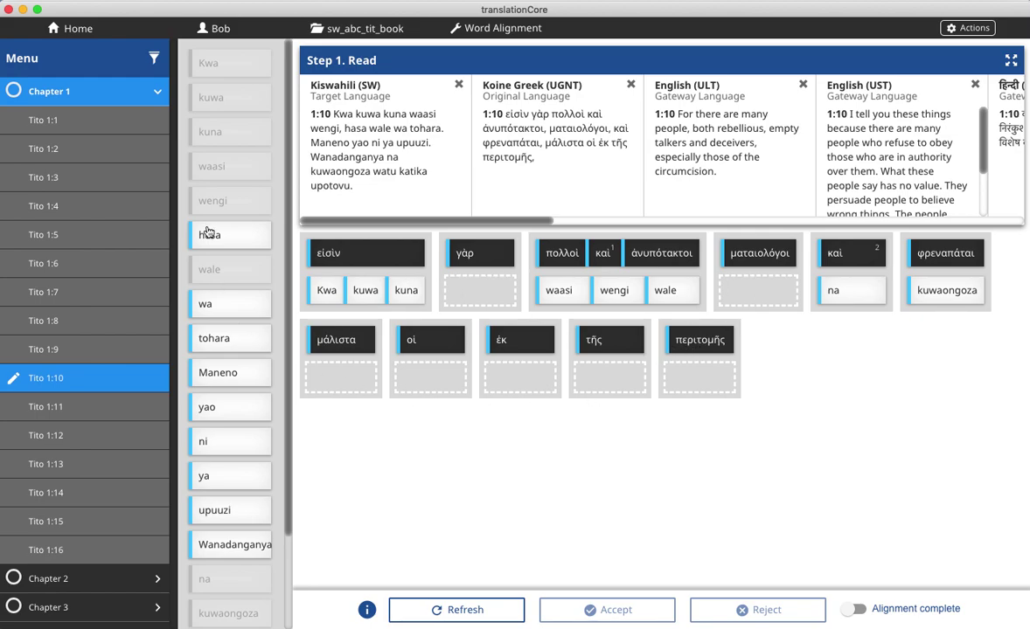
In Tito 1:10, align "Wanadanganya" with ματαιολόγοι and the words "hasa", "wa" and "tohara" with μάλιστα
left_click(233, 548)
left_click_drag(233, 548, 762, 295)
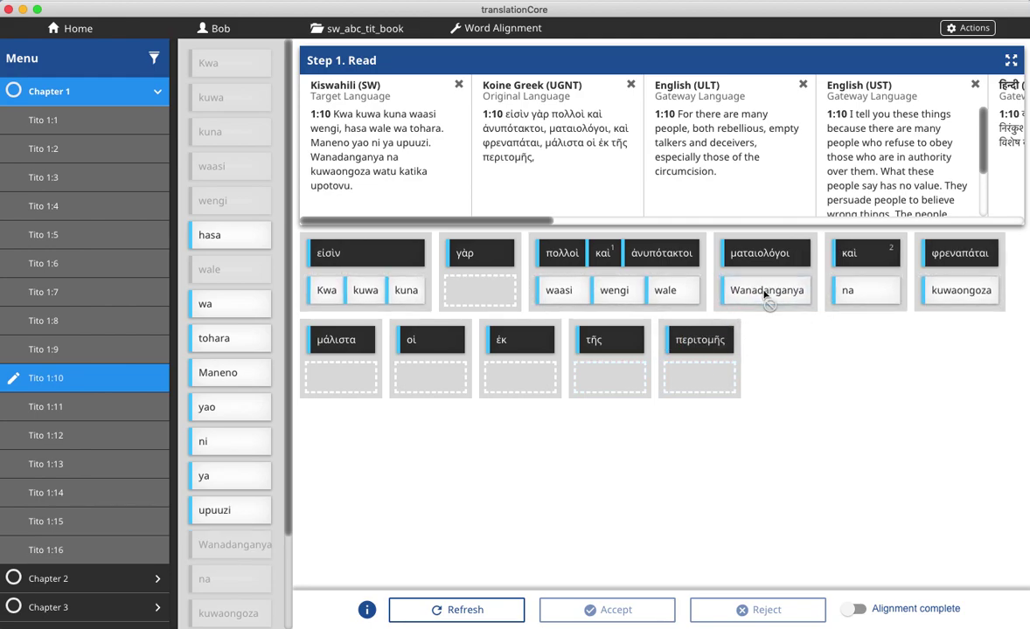
left_click(266, 236)
left_click(234, 303)
left_click(231, 339)
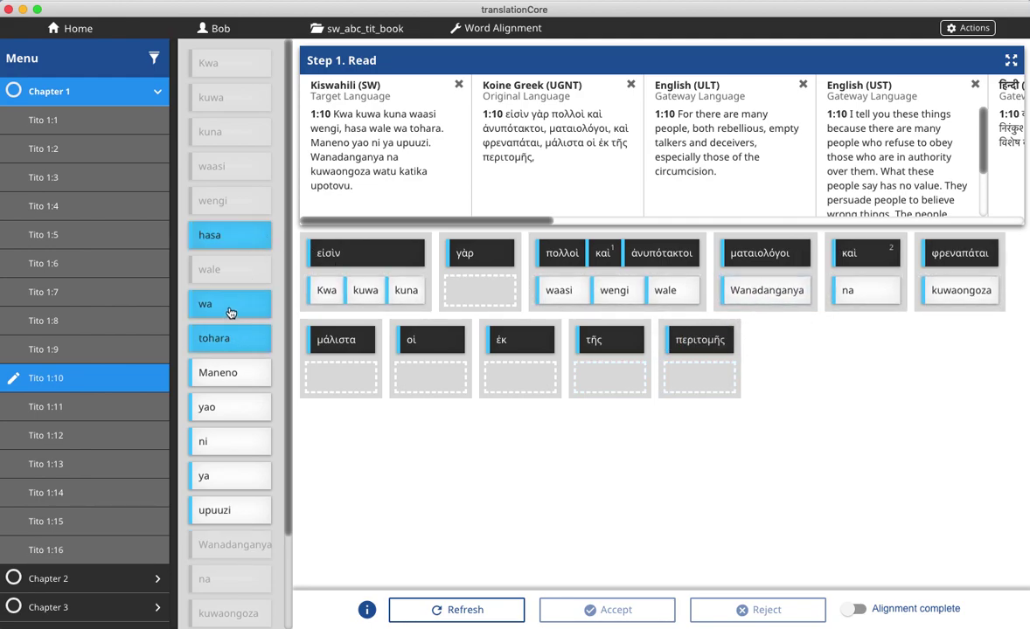
left_click_drag(230, 313, 354, 371)
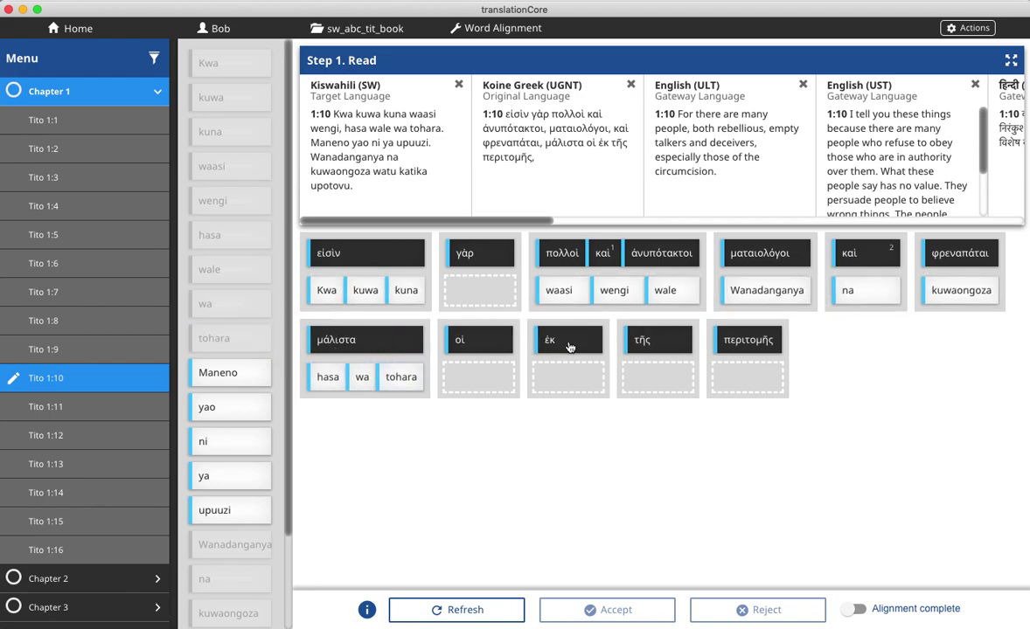
View the lexicon entries for ἐκ and περιτομῆς and merge ἐκ, τῆς and περιτομῆς into one alignment group
left_click(569, 348)
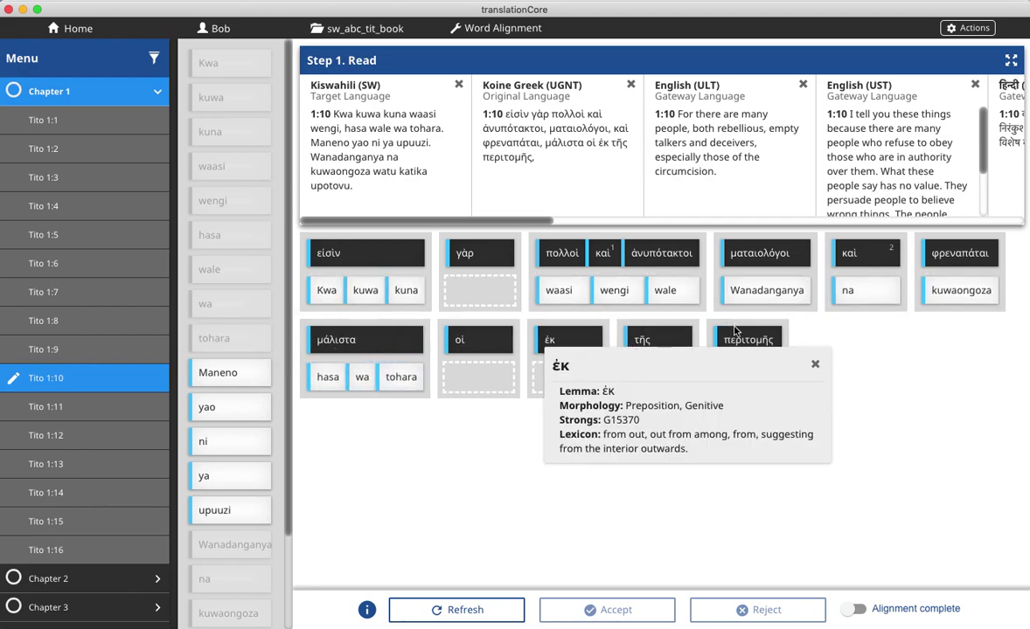
left_click(678, 308)
left_click_drag(742, 340, 671, 348)
left_click(671, 348)
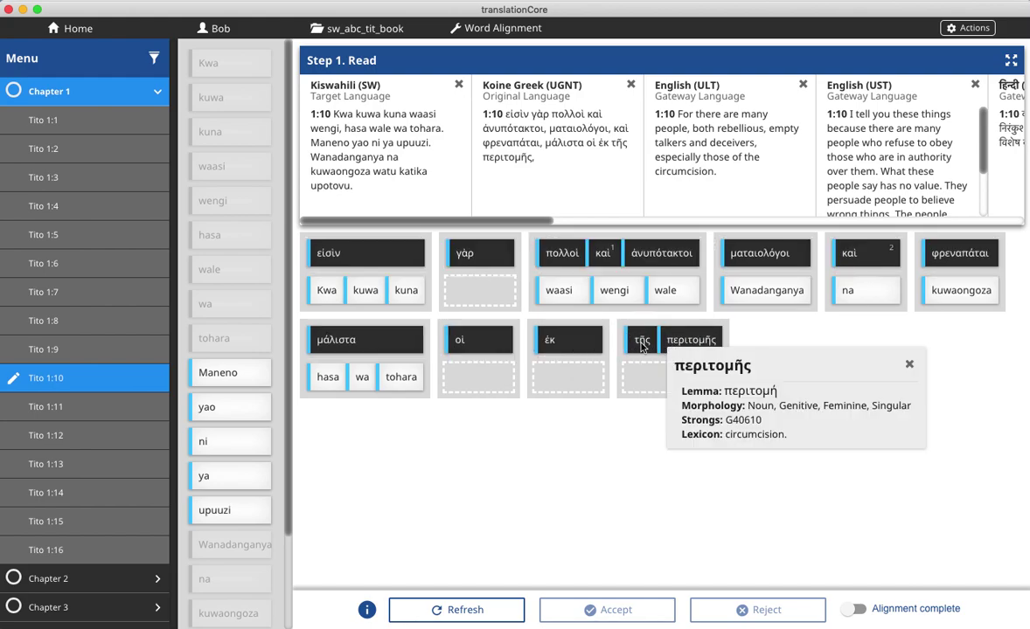
left_click(575, 349)
left_click_drag(575, 349, 638, 345)
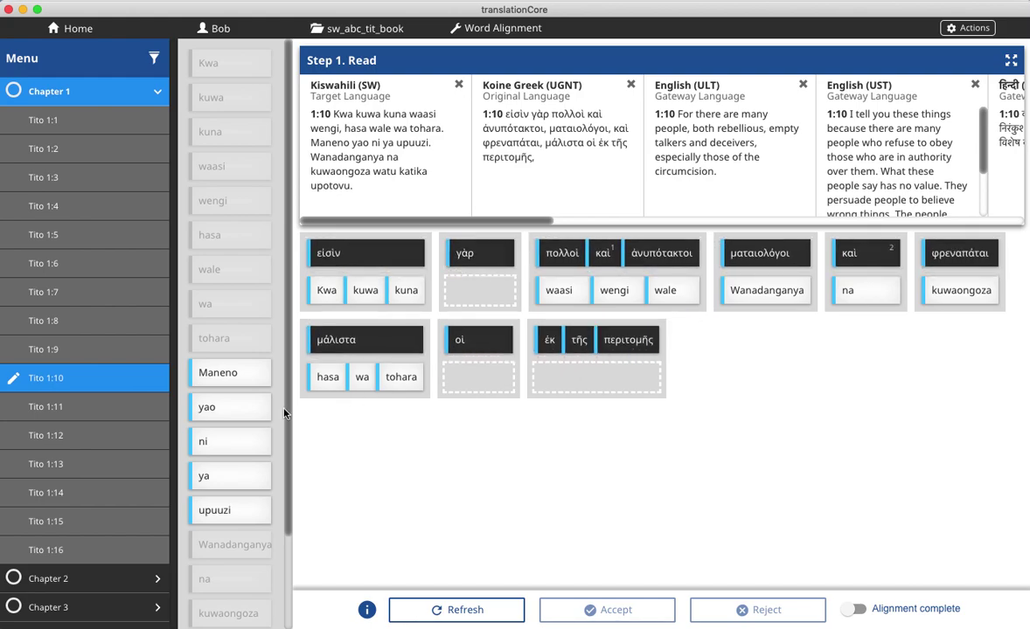
Align the words "yao", "ni" and "ya" with the merged ἐκ τῆς περιτομῆς group
left_click(236, 407)
left_click(229, 442)
left_click(230, 478)
left_click_drag(230, 479, 564, 377)
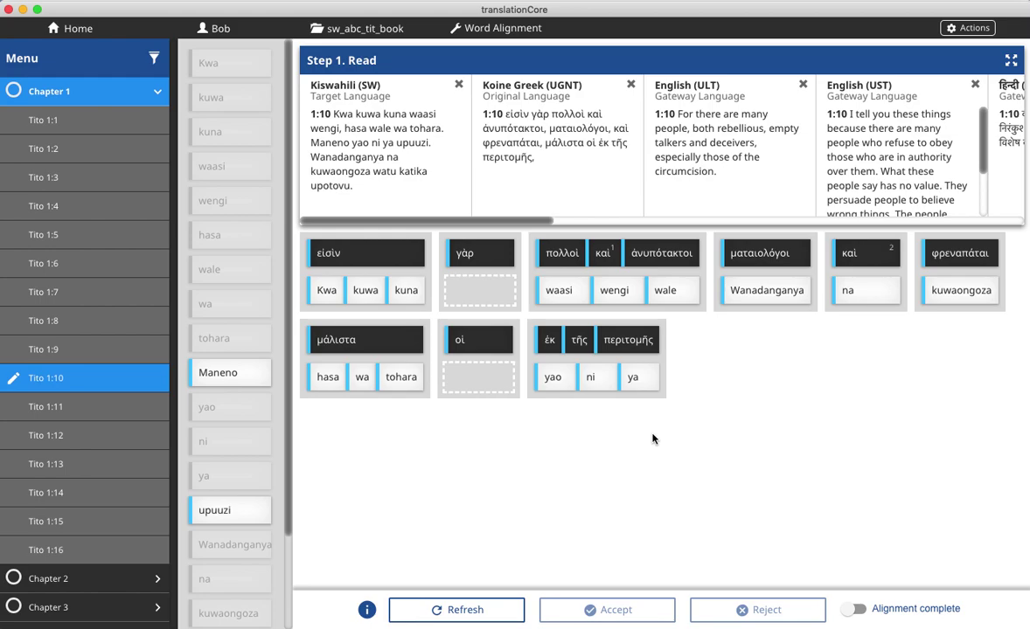
In the expanded scripture view, replace "Wanadanganya" with "Liar" in Tito 1:10 and save the edit with reasons Meaning and Punctuation
left_click(1011, 61)
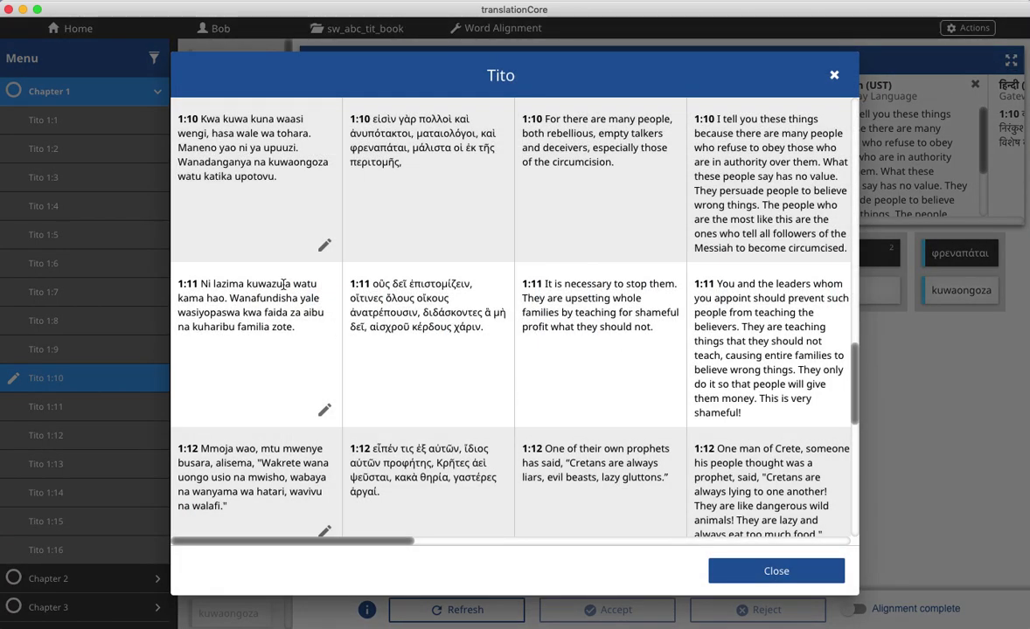
left_click(325, 247)
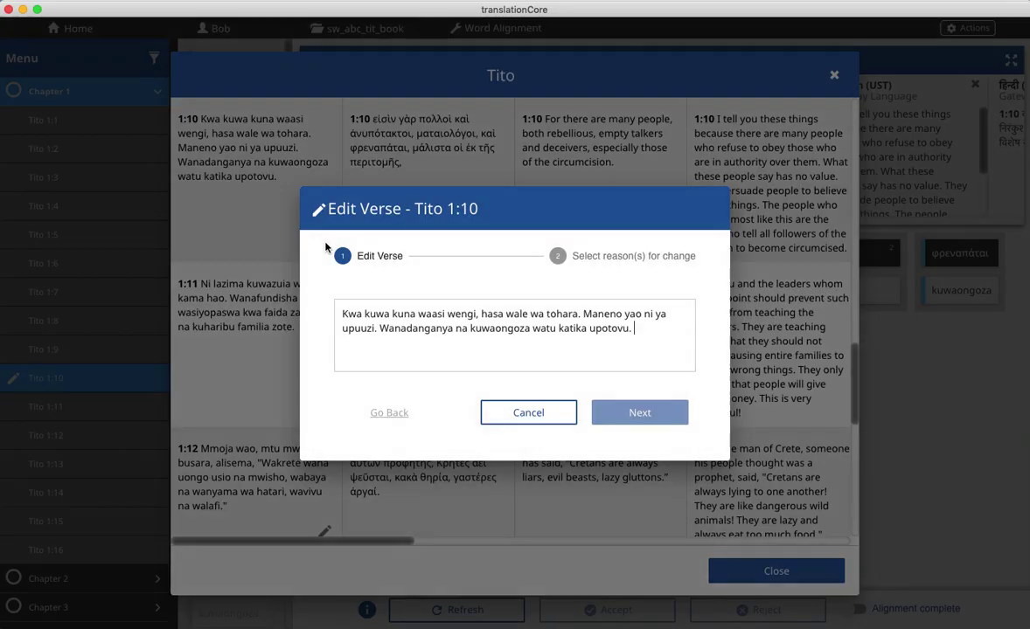
double_click(399, 332)
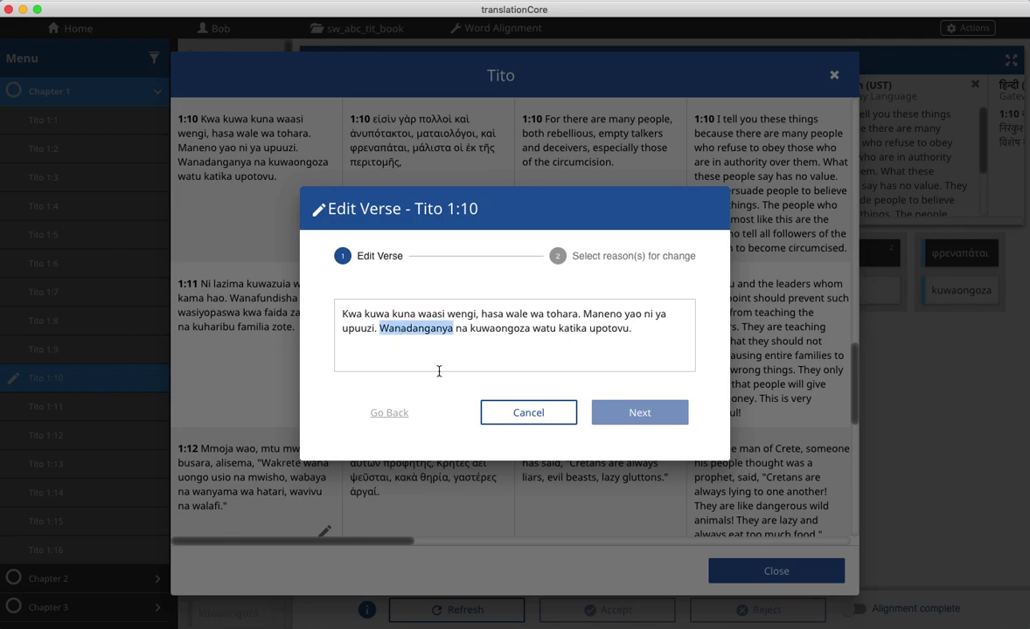
type("Liar")
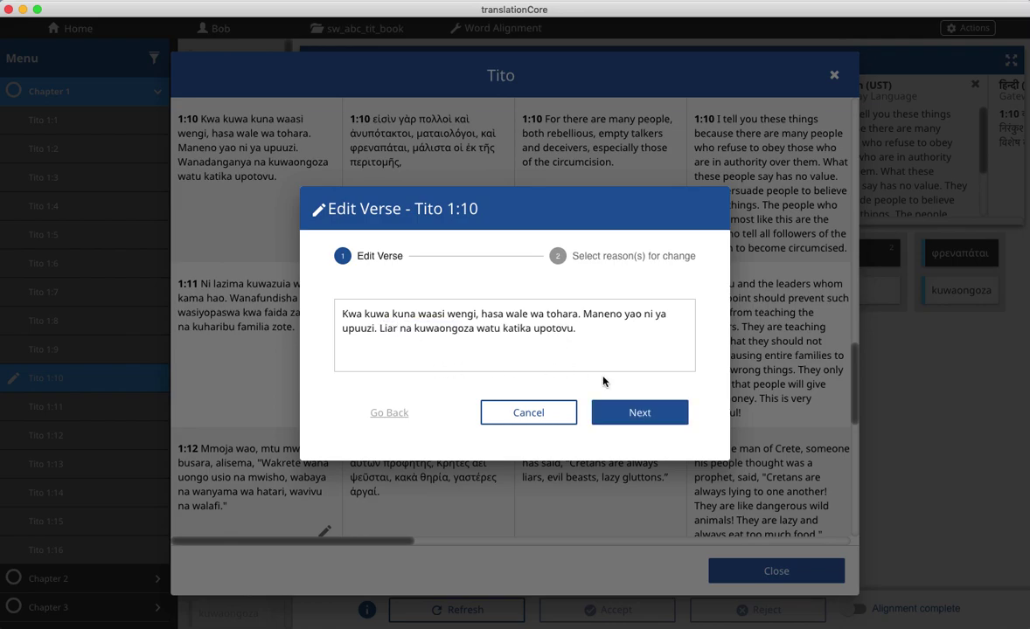
left_click(631, 416)
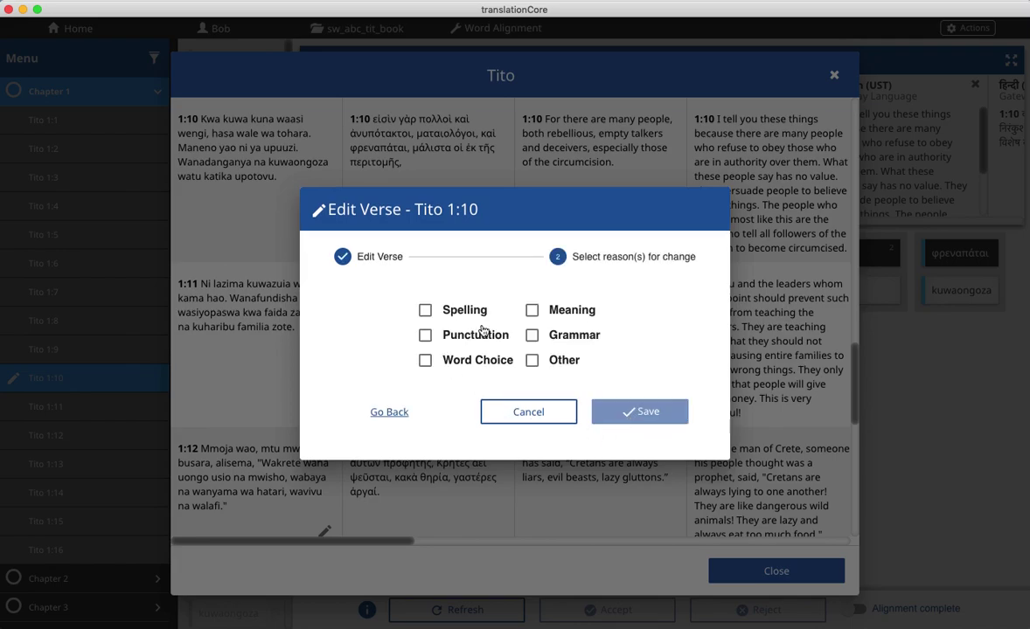
left_click(530, 313)
left_click(454, 336)
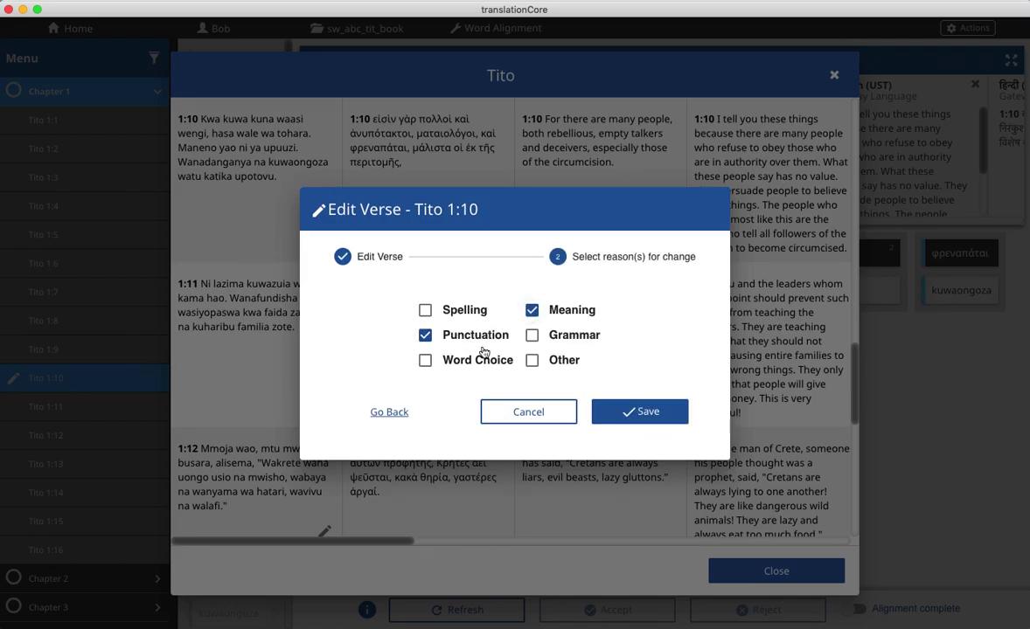
left_click(618, 412)
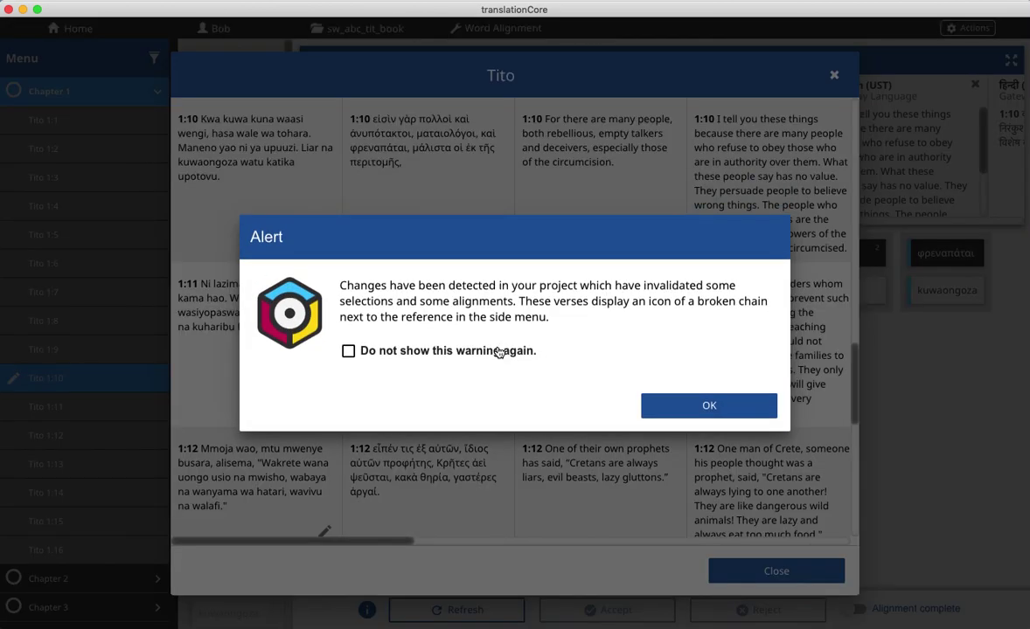
Dismiss the invalidation alert, close the expanded scripture view, and align "Liar" with ματαιολόγοι
left_click(683, 406)
left_click(758, 572)
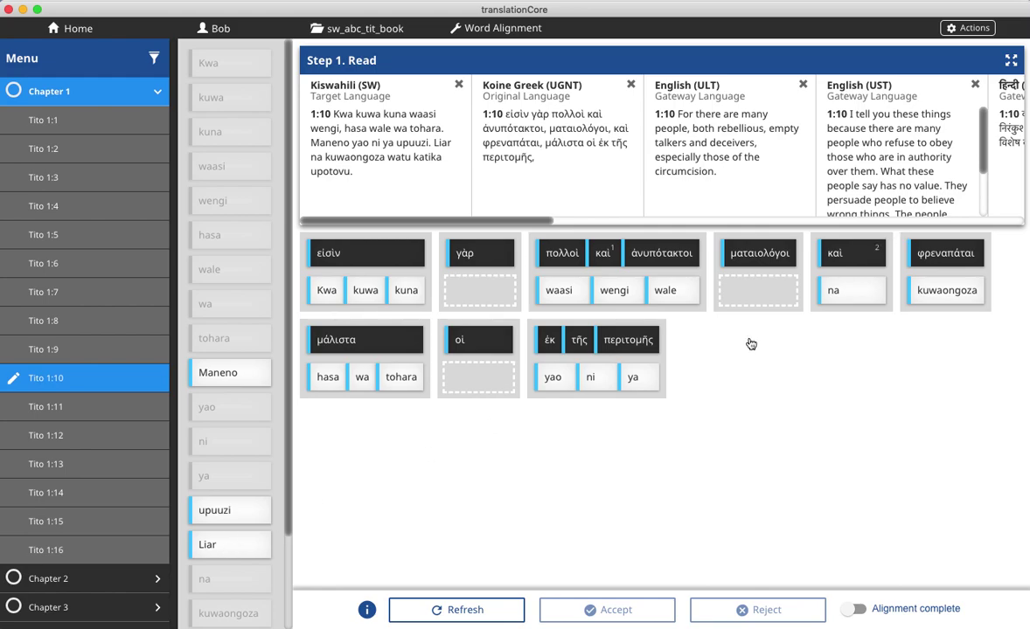
left_click_drag(223, 545, 756, 294)
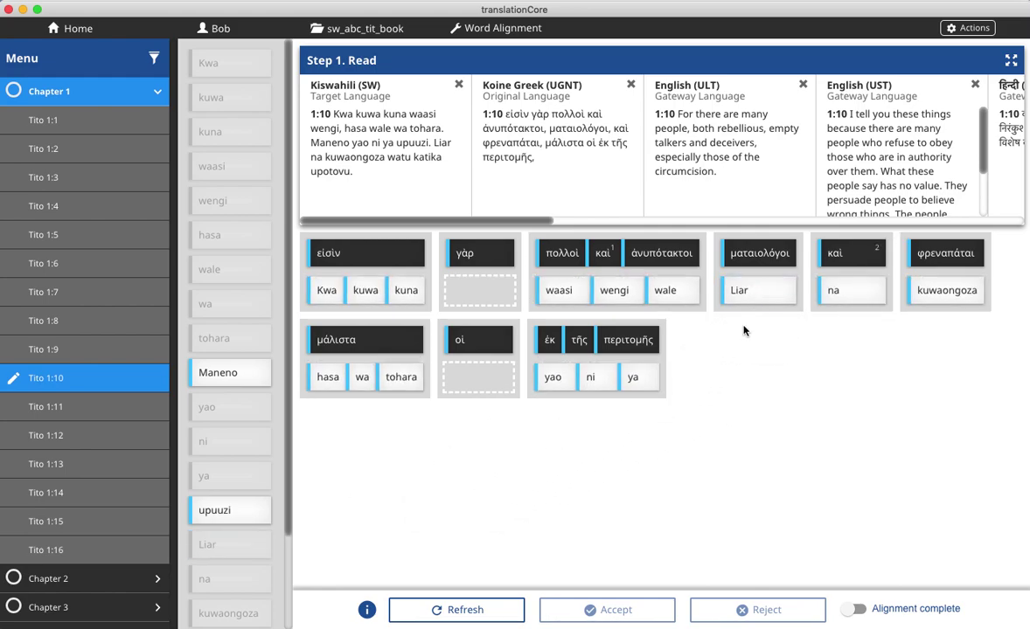
Return to the tool list, launch translationNotes with Hindi (hi) as the gateway language, and dismiss the invalid-selections alert
left_click(498, 34)
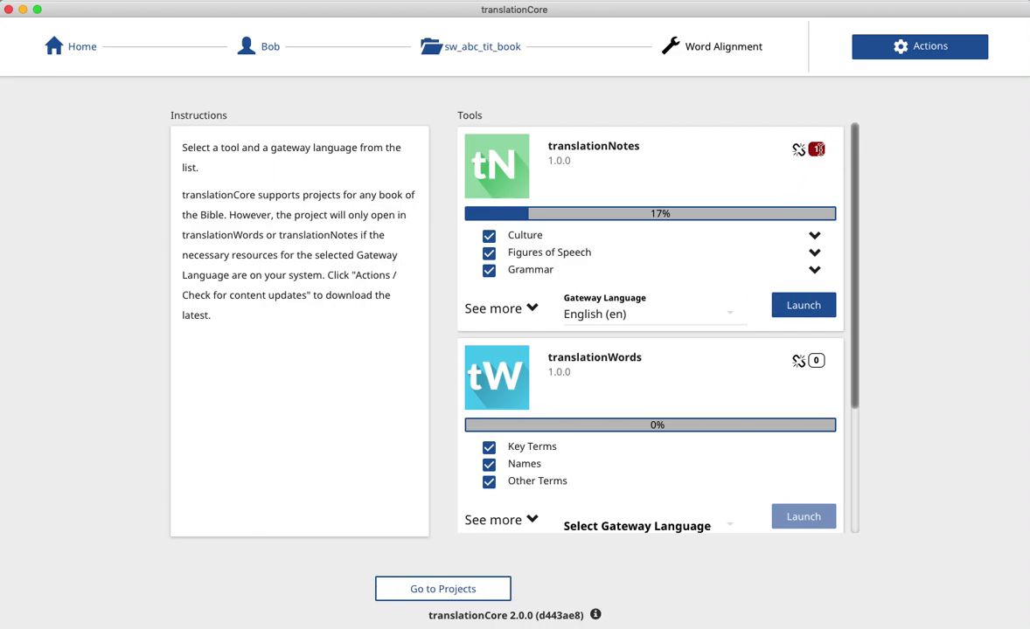
left_click(734, 316)
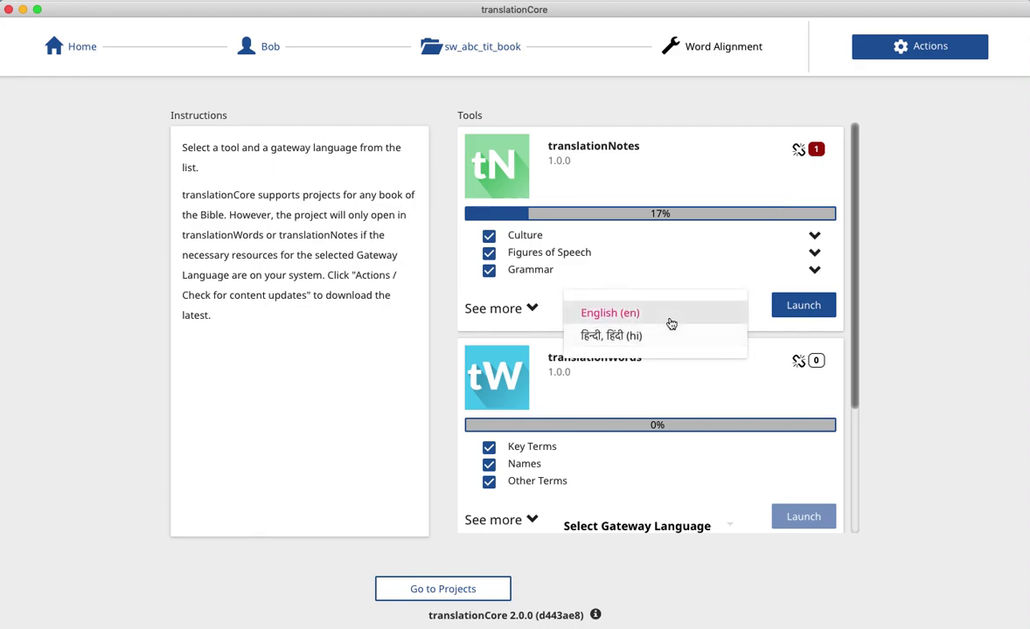
left_click(627, 342)
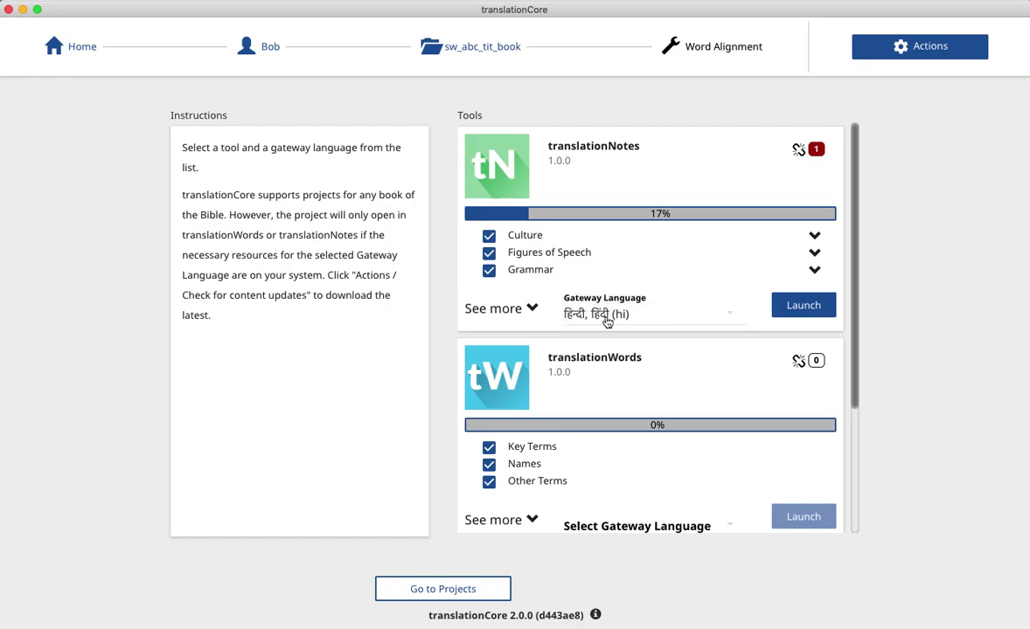
left_click(793, 313)
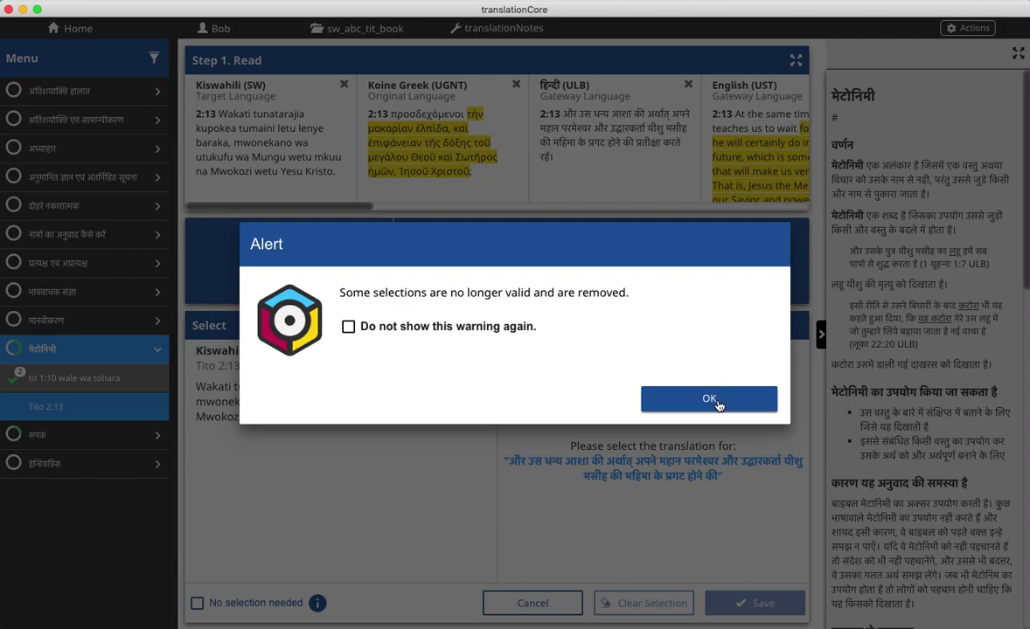
left_click(712, 400)
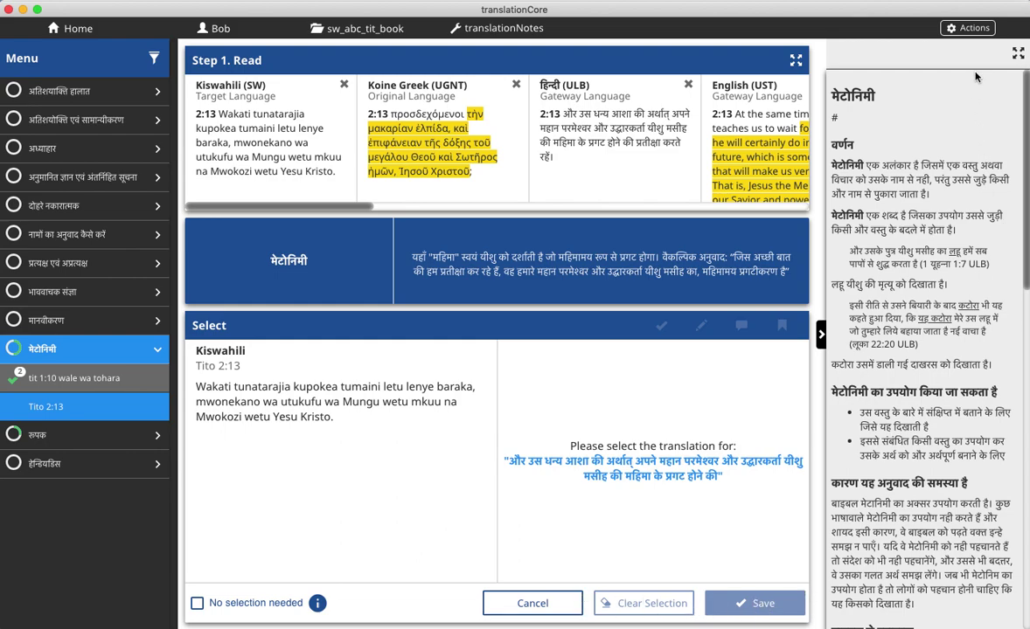
Change the user interface language to Hindi (hi) and save the setting
left_click(962, 28)
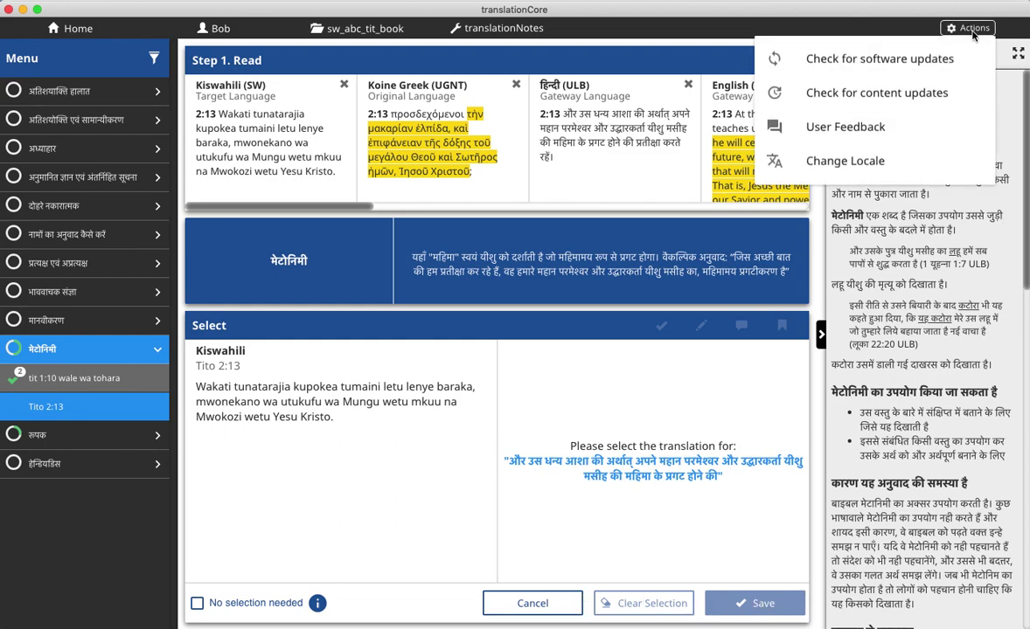
left_click(863, 166)
left_click(551, 353)
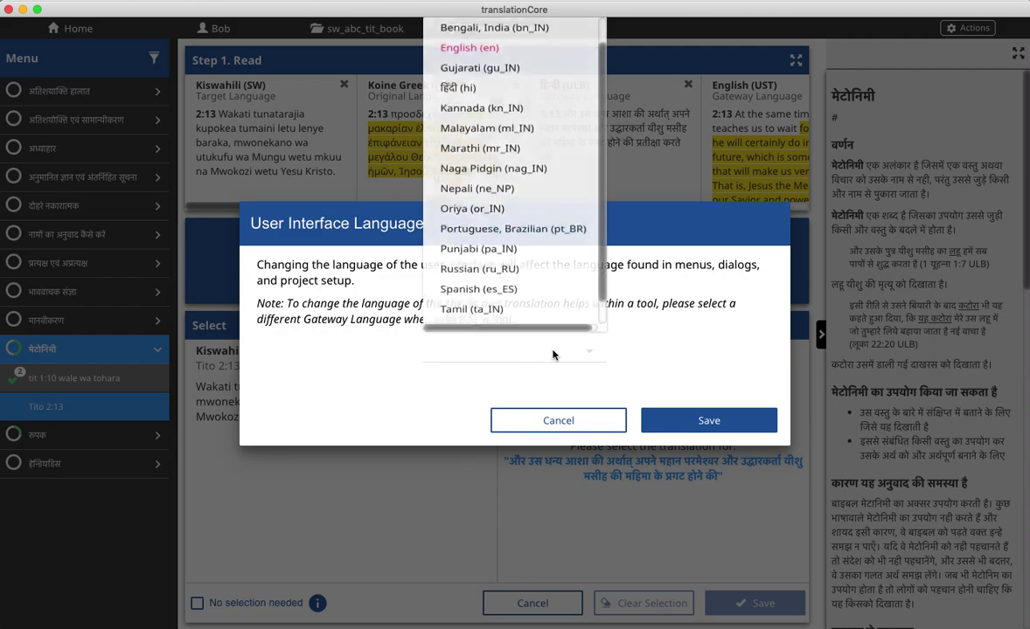
left_click(534, 98)
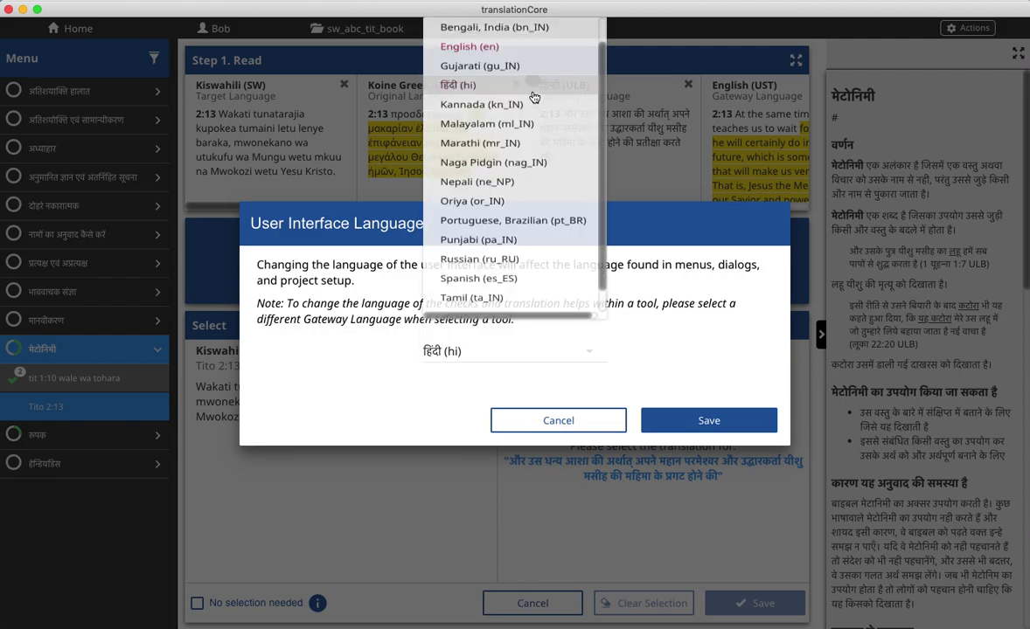
left_click(678, 423)
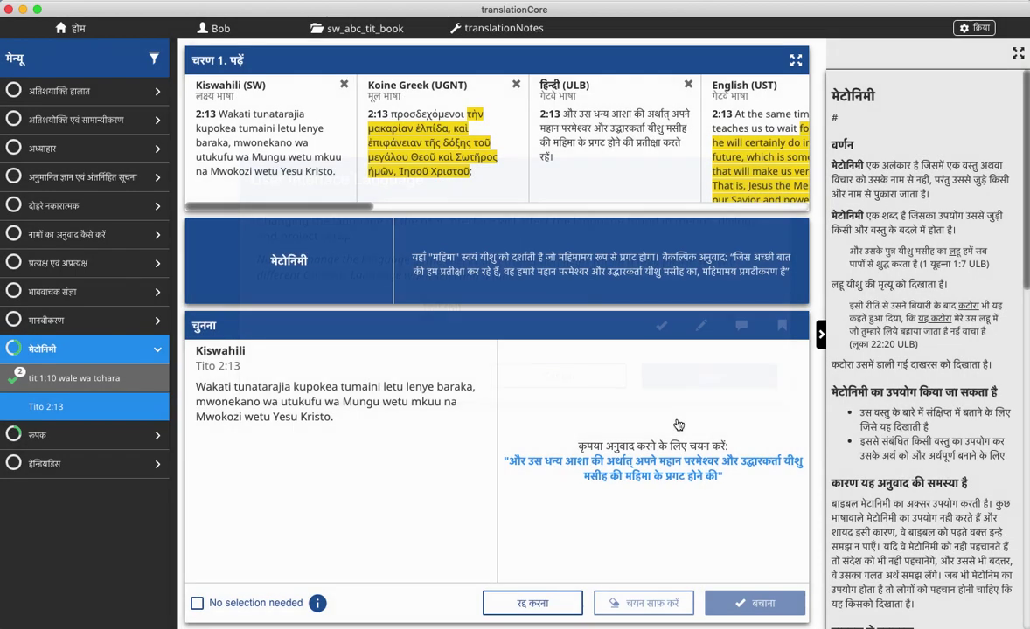
Filter the checks to invalid ones (अवैध), then select and save "Liar na kuwaongoza watu katika upotovu." for the रूपक check of Tito 1:10
left_click(154, 58)
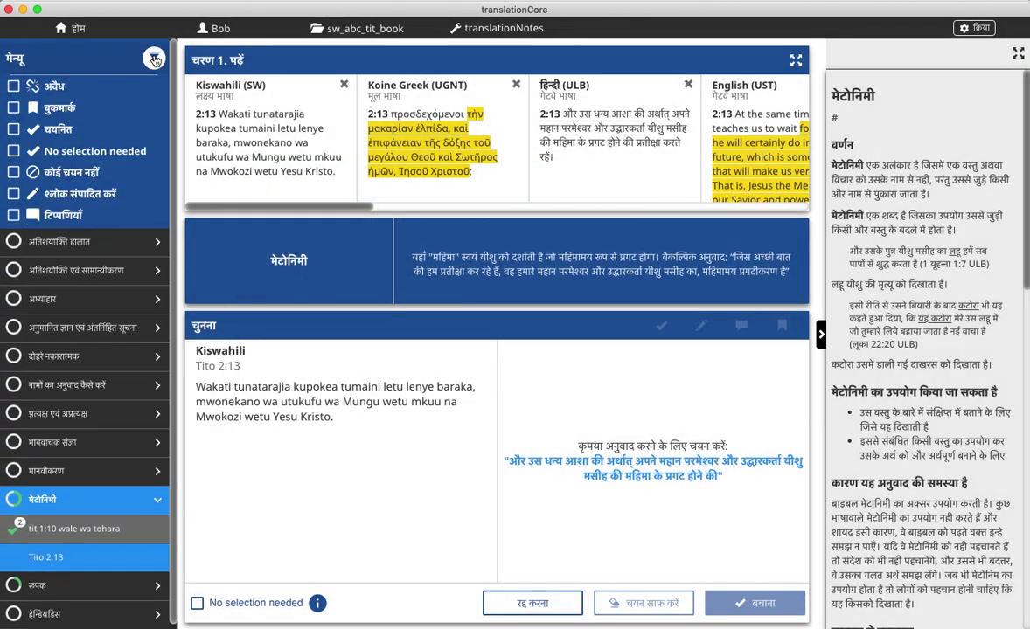
left_click(55, 89)
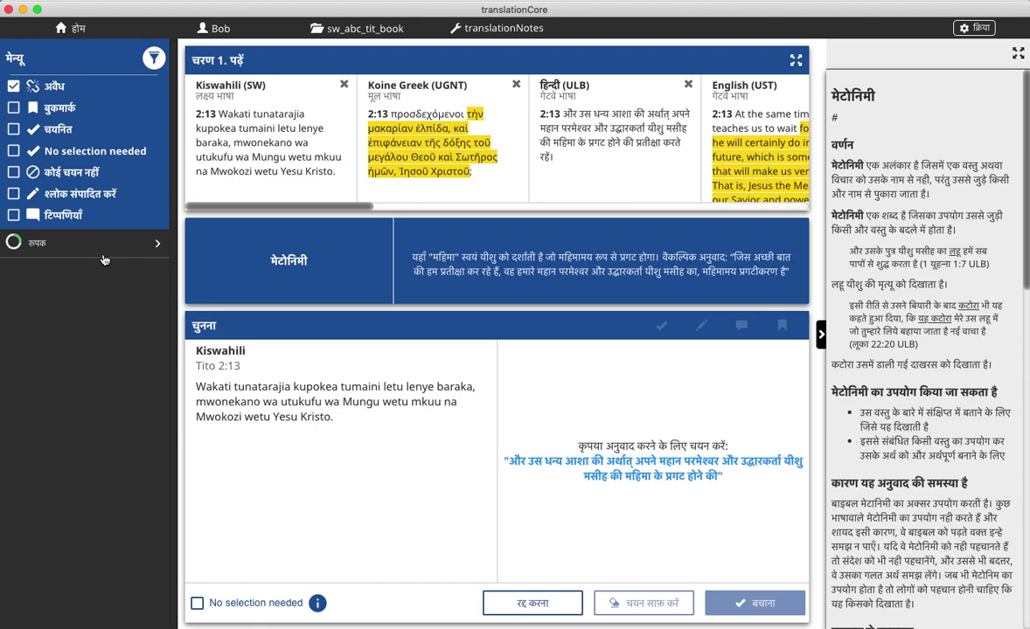
left_click(103, 245)
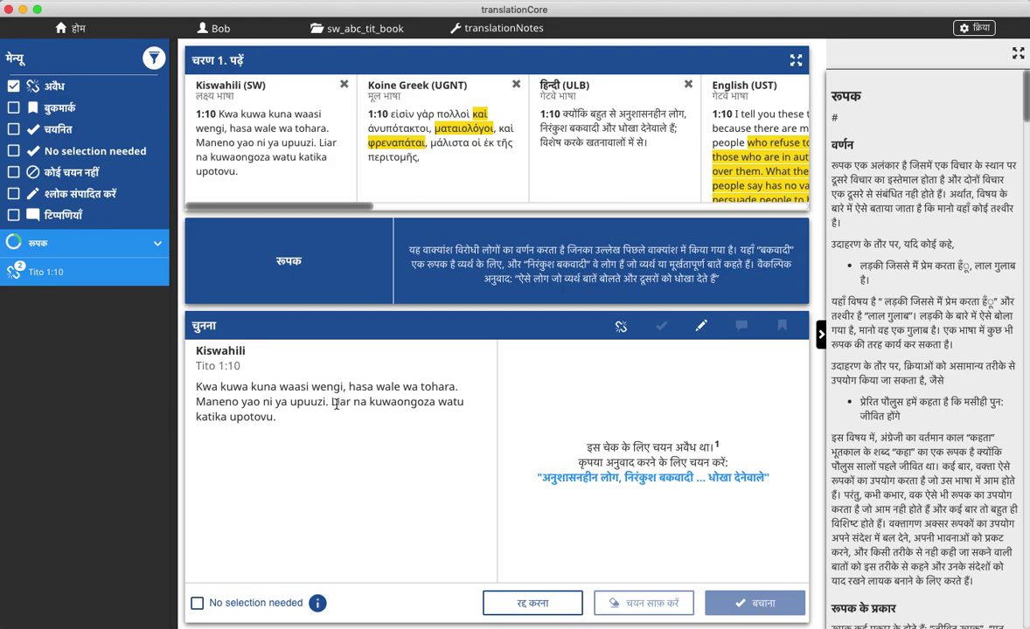
left_click_drag(333, 403, 274, 415)
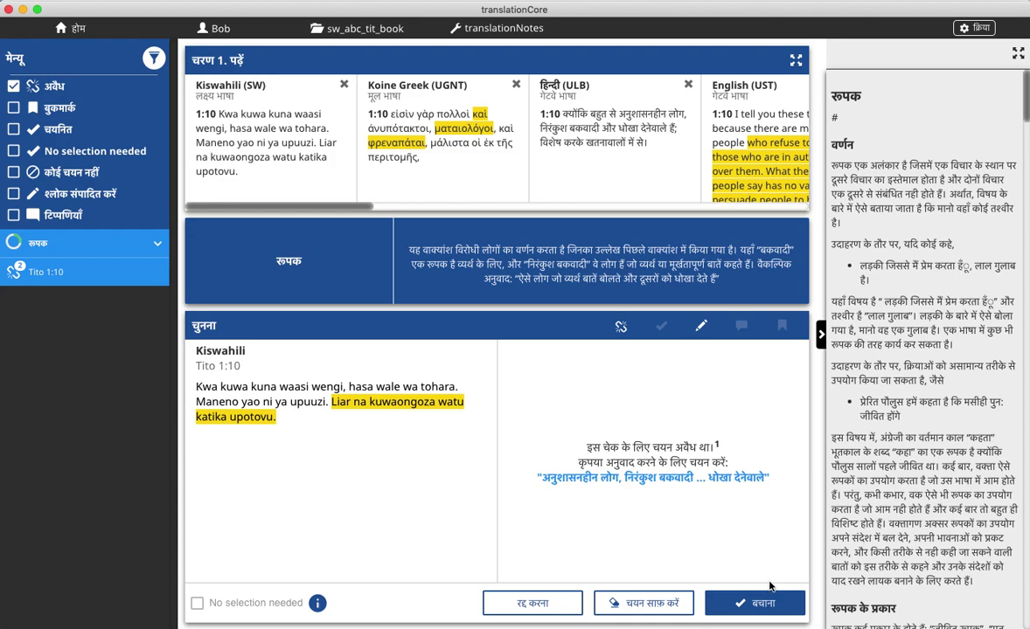
left_click(703, 551)
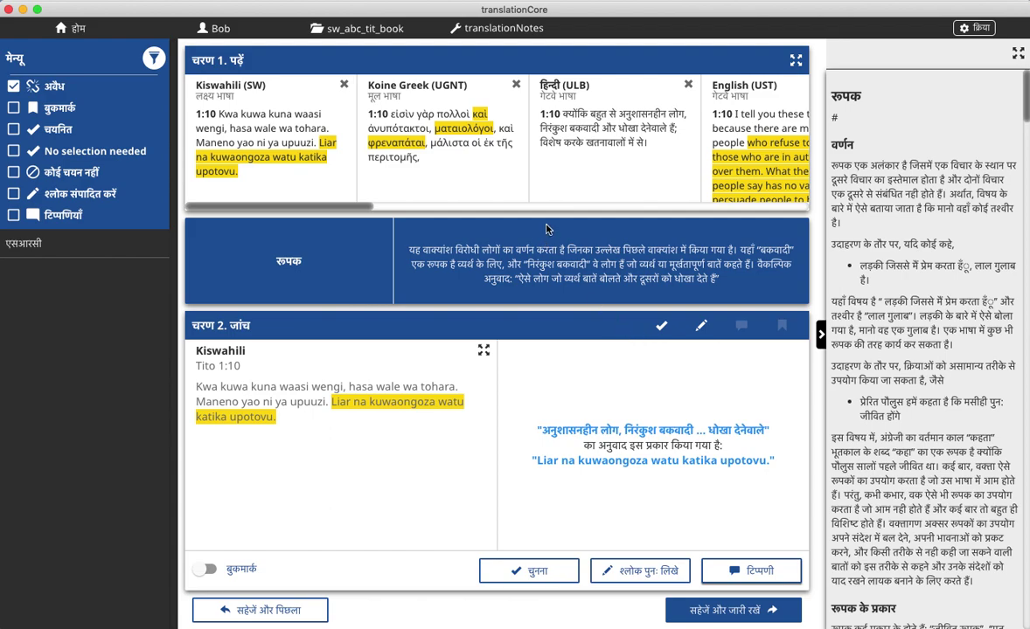
Go to the project list and show the export and upload options for the sw_abc_tit_book project
left_click(402, 23)
scroll(690, 454, "down", 10)
scroll(692, 456, "down", 15)
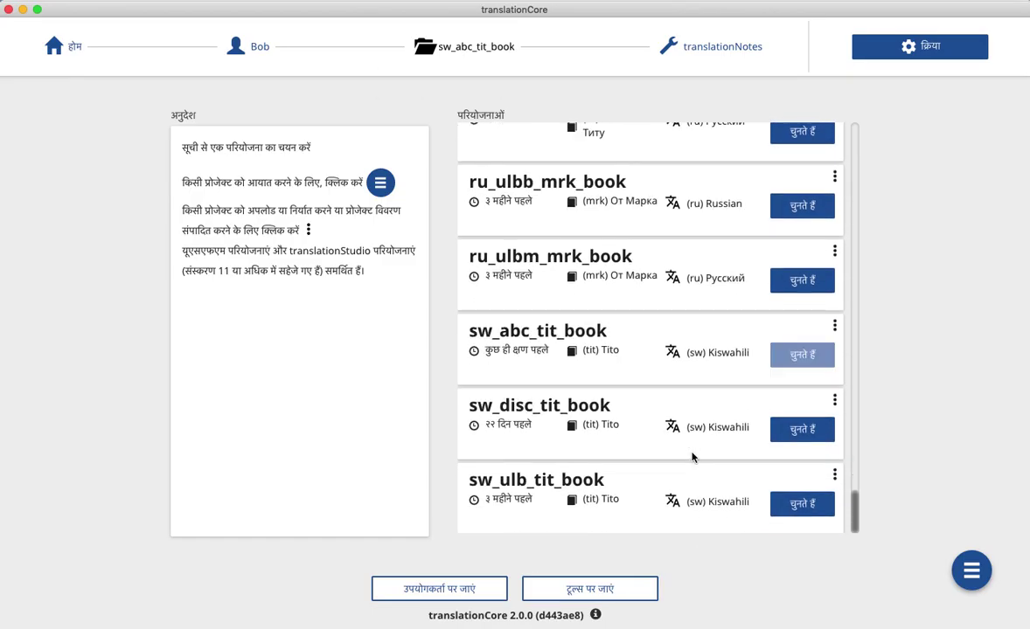
left_click(834, 328)
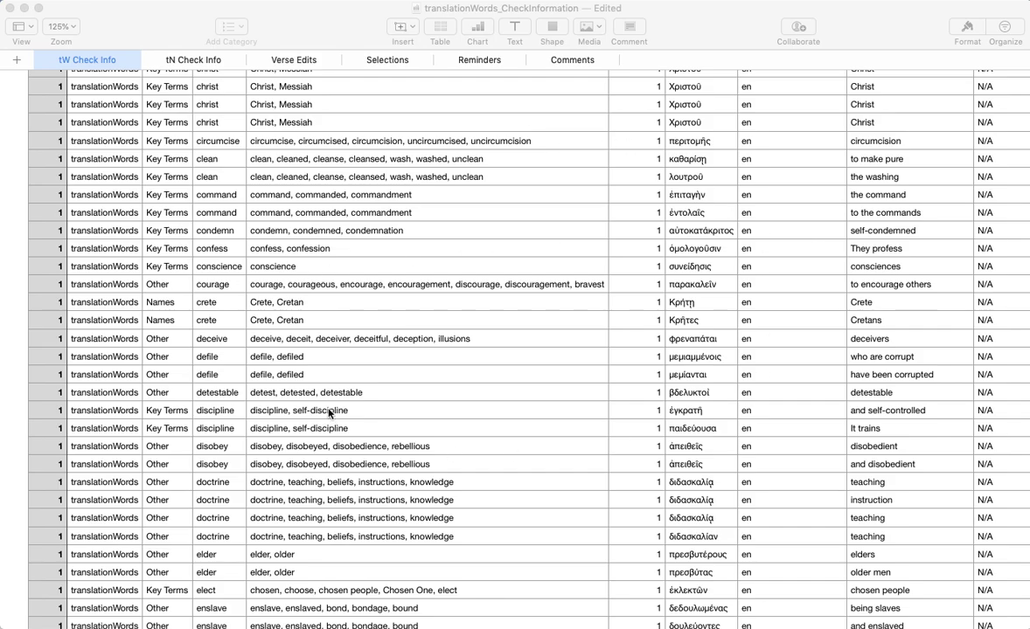
Switch to the translationWords_CheckInformation spreadsheet, review its tW Check Info, tN Check Info and Selections sheets, and dismiss the project options back in translationCore
scroll(330, 413, "down", 5)
scroll(331, 414, "up", 5)
scroll(330, 414, "up", 1)
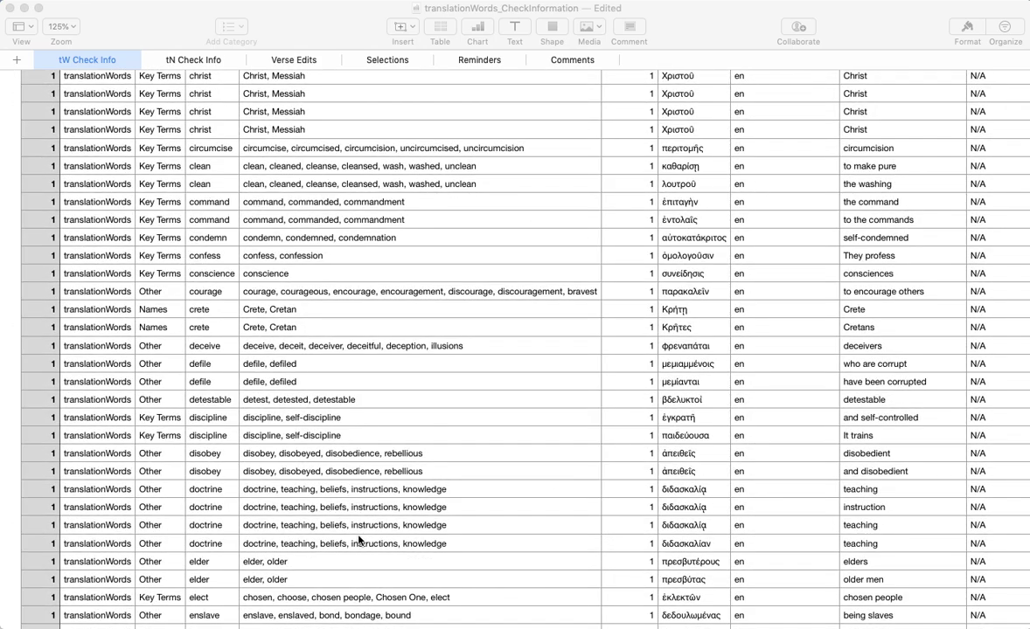
left_click(197, 60)
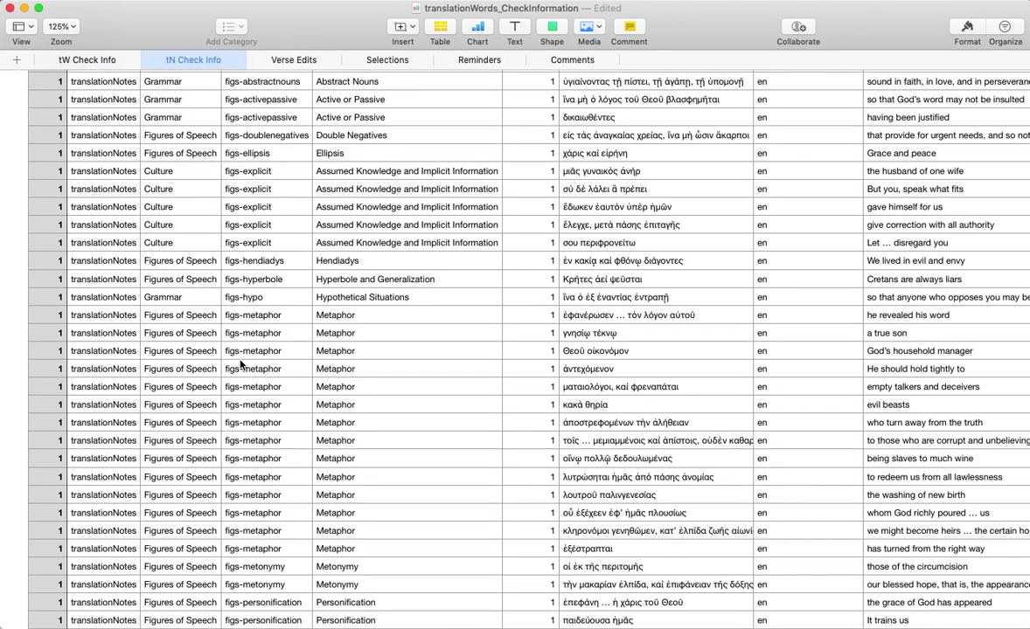
scroll(240, 363, "down", 10)
scroll(241, 365, "up", 5)
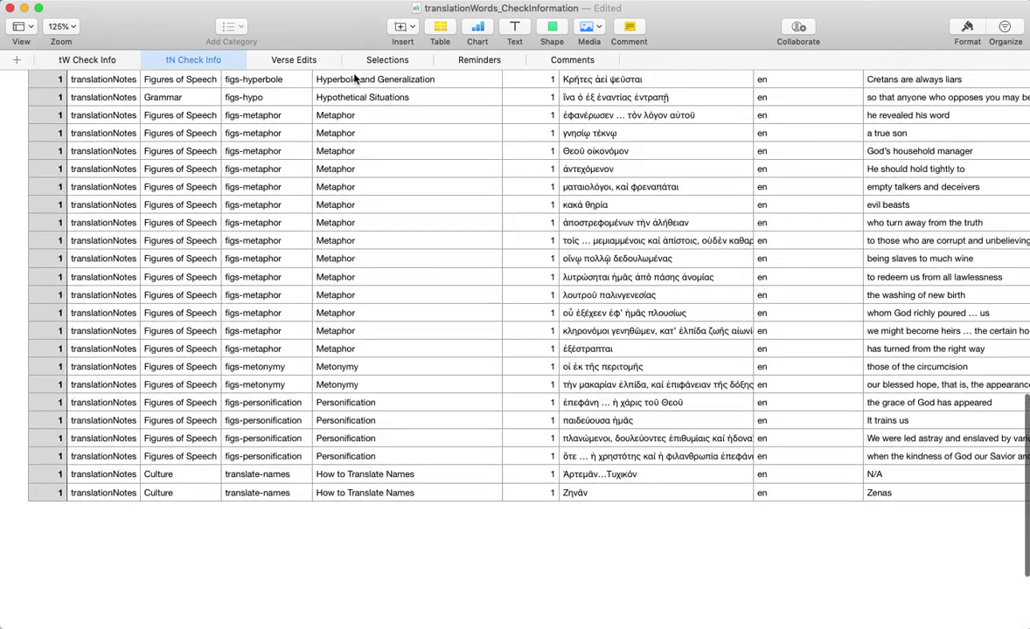
left_click(378, 60)
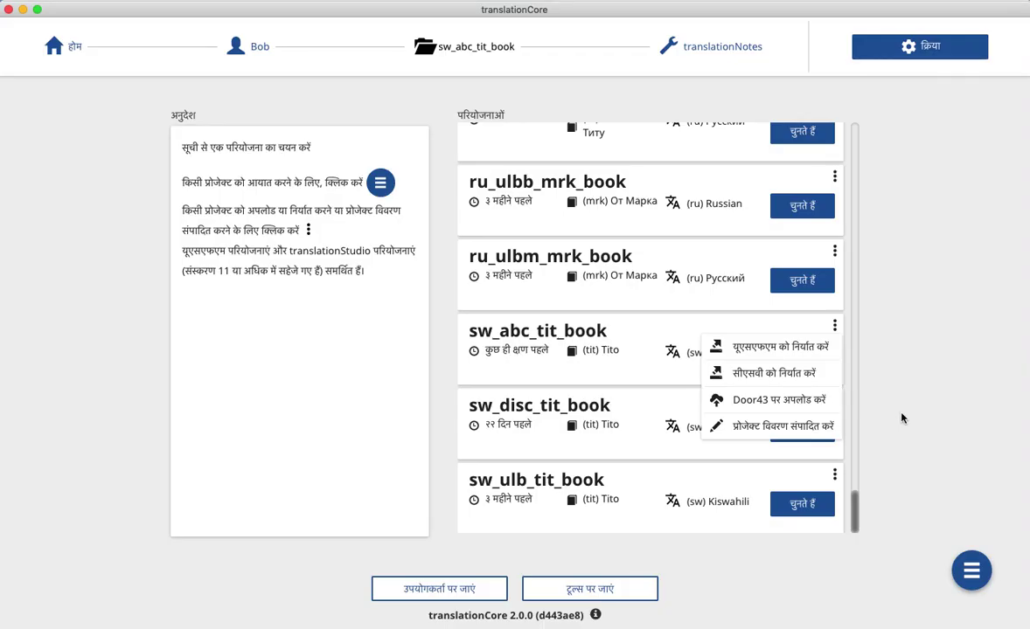
left_click(901, 418)
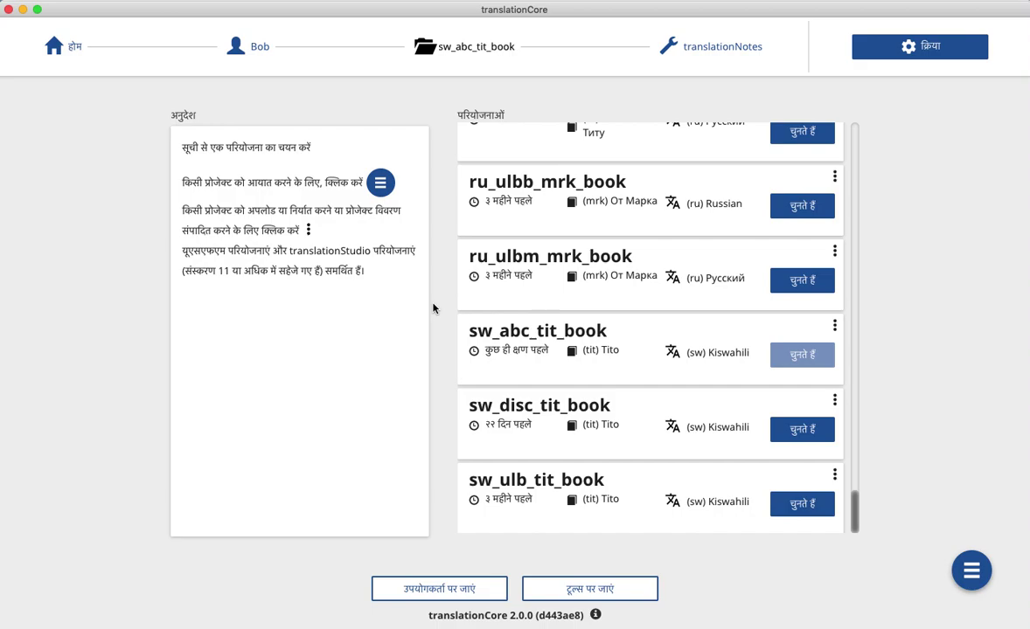